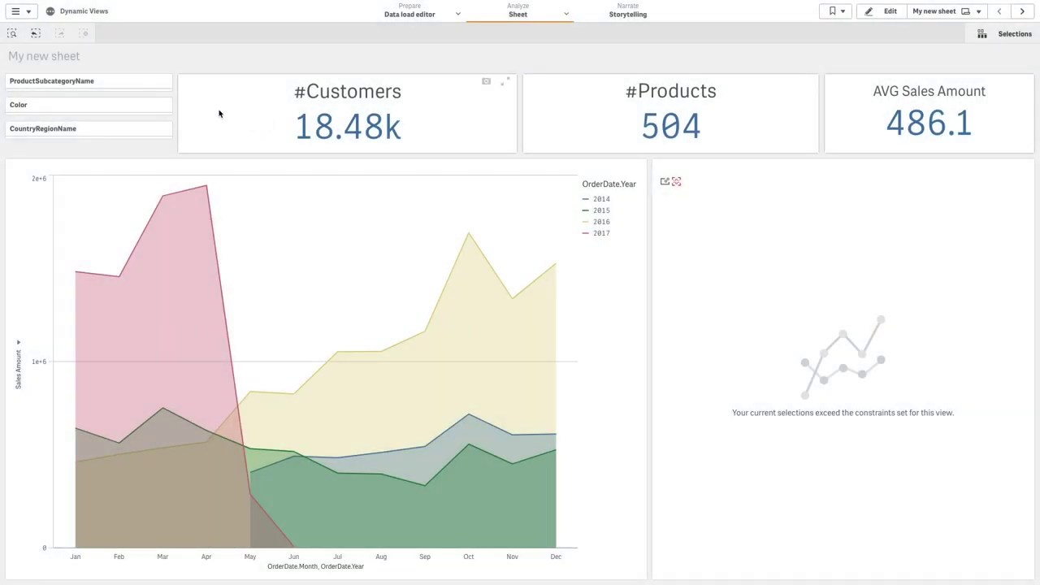
# Select seven product subcategories in the ProductSubcategoryName listbox and confirm.
pyautogui.click(82, 82)
pyautogui.moveTo(79, 186); pyautogui.dragTo(81, 250)
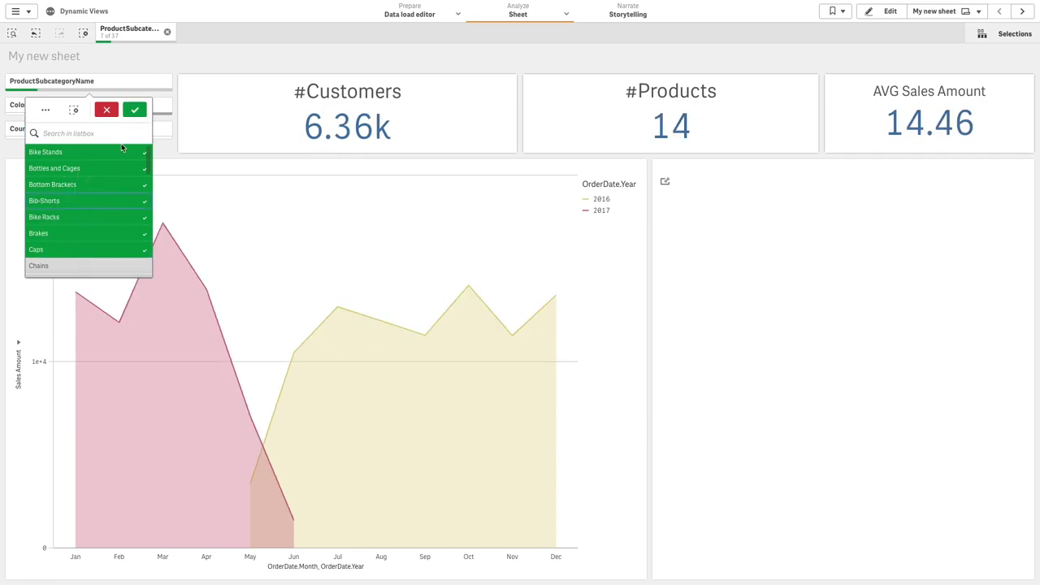
pyautogui.click(135, 109)
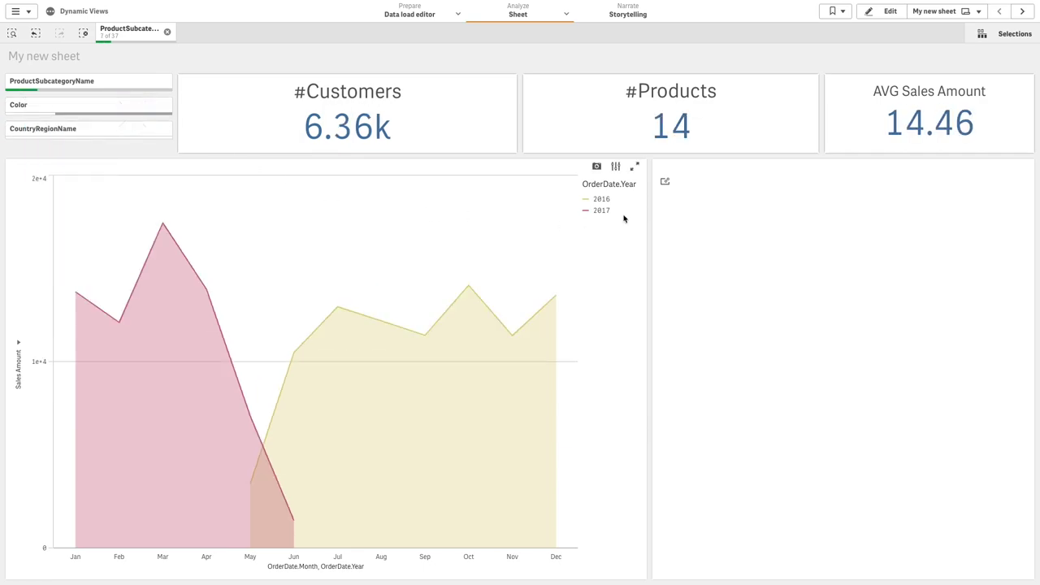
# Refresh the right chart's dynamic view and review its Constraints and Selections.
pyautogui.click(665, 182)
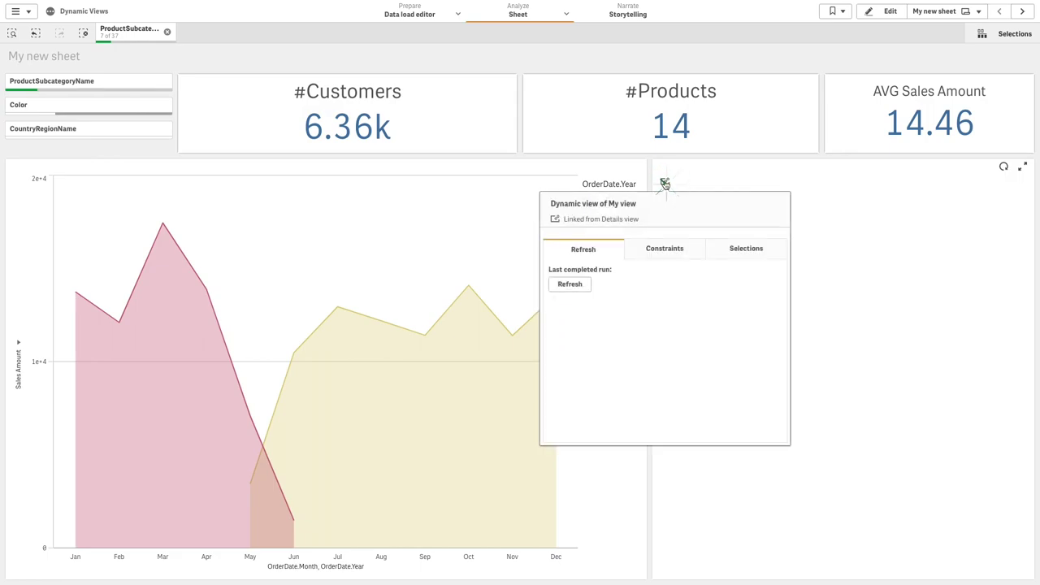
pyautogui.click(573, 285)
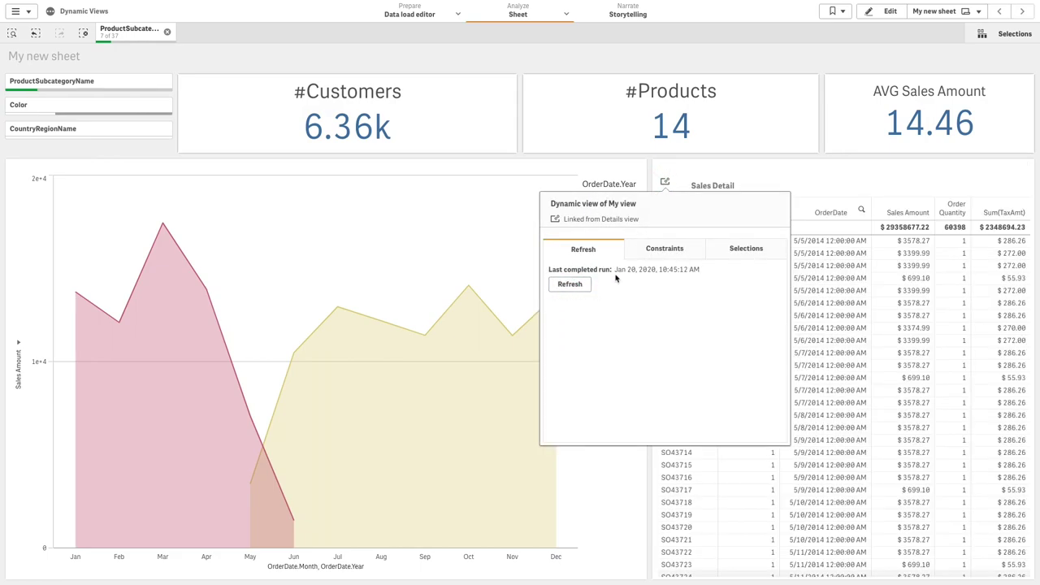
pyautogui.click(652, 260)
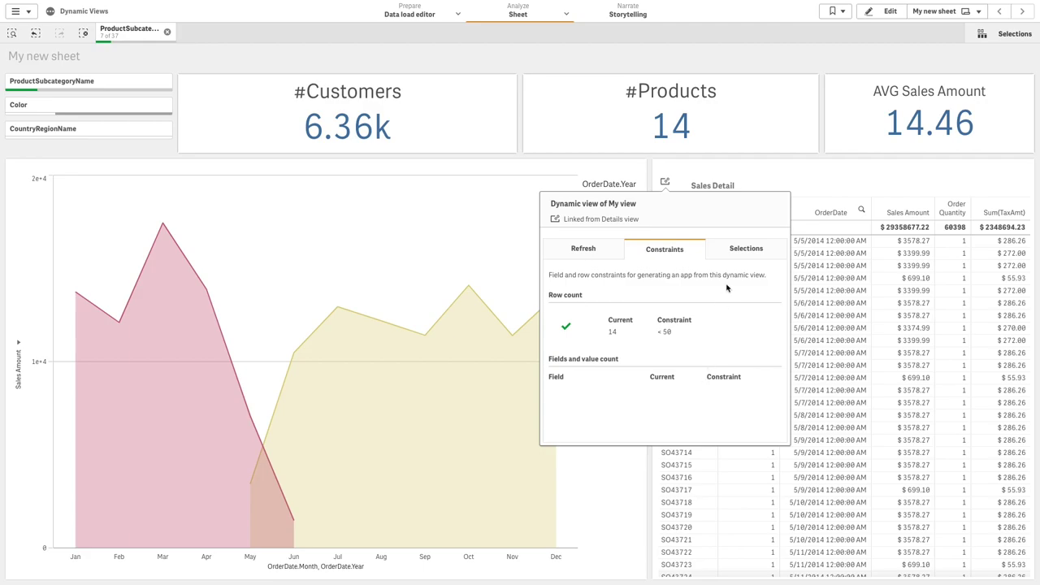
pyautogui.click(744, 250)
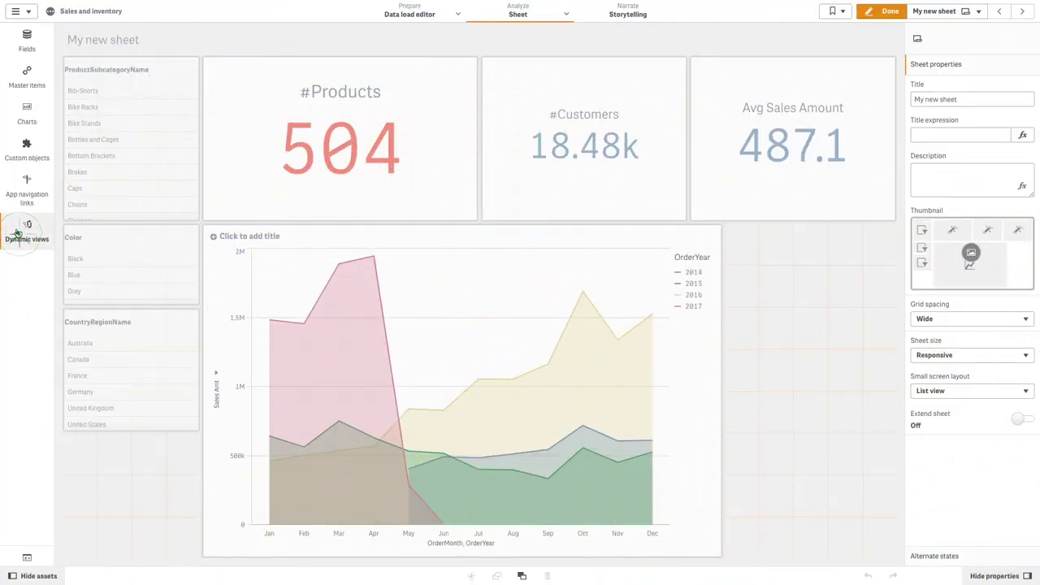
# Start a new dynamic view named My view from the Order details (2020) template.
pyautogui.click(17, 233)
pyautogui.click(115, 55)
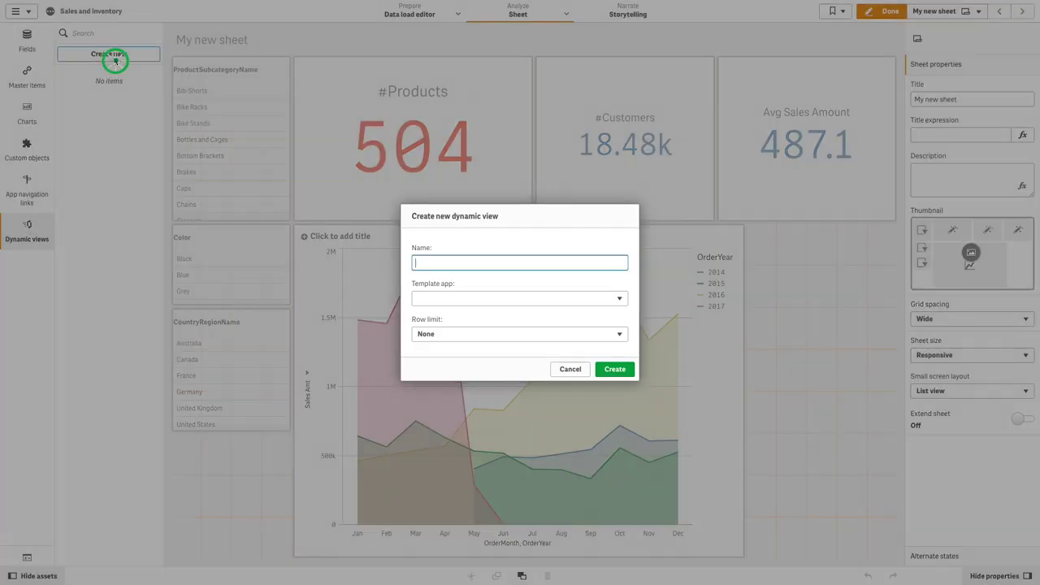
pyautogui.write('My view')
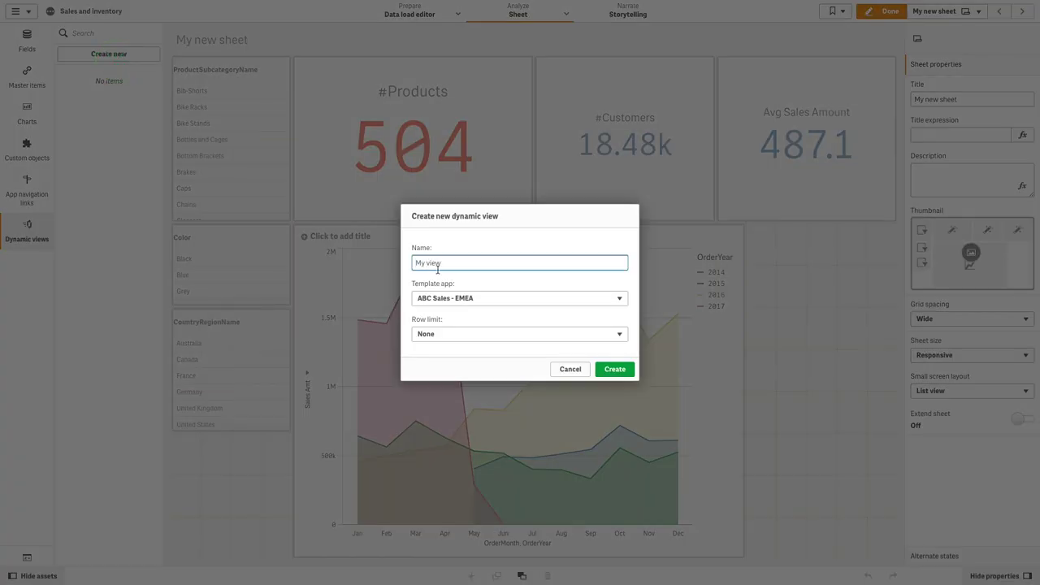
pyautogui.click(455, 298)
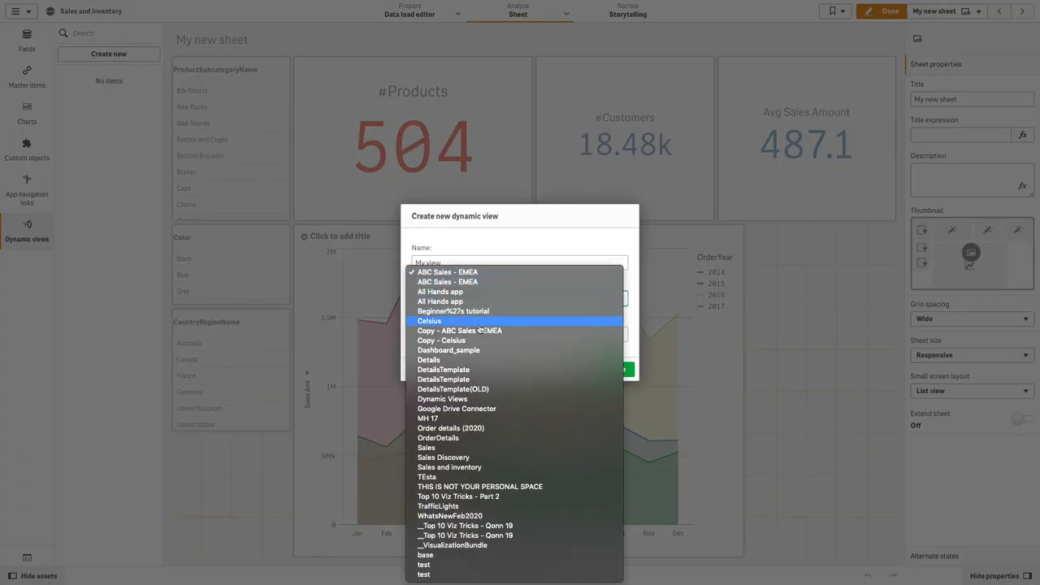
pyautogui.click(455, 428)
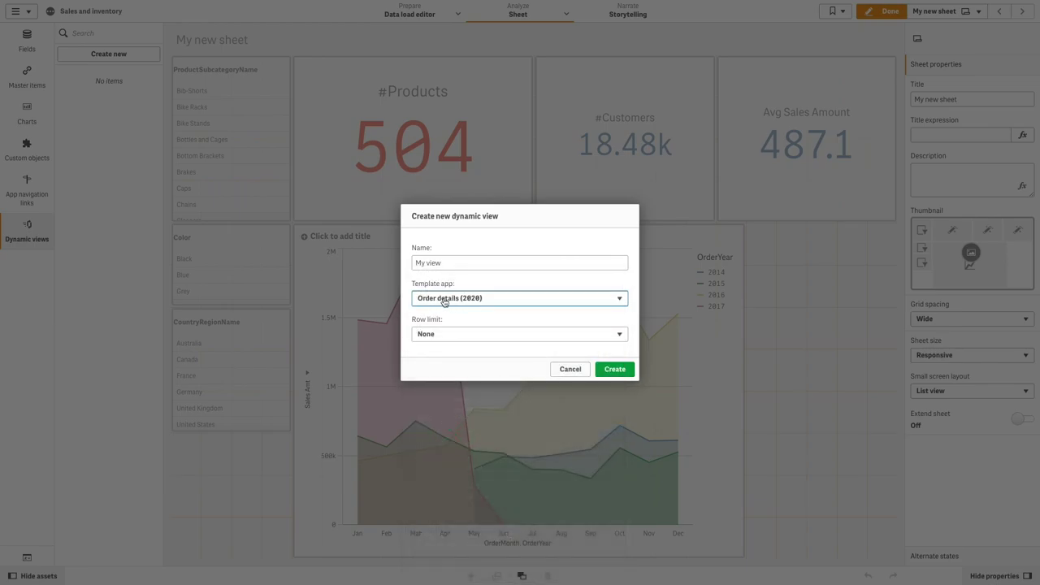
# Cap rows at 50 with the count(distinct ProductName) expression, then create the view.
pyautogui.click(444, 336)
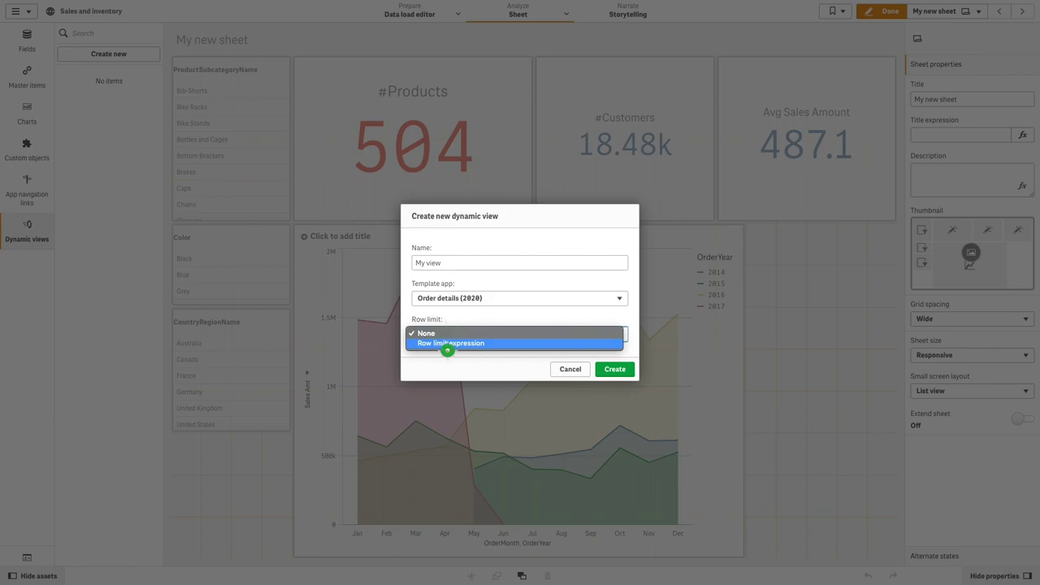
pyautogui.click(446, 346)
pyautogui.click(463, 337)
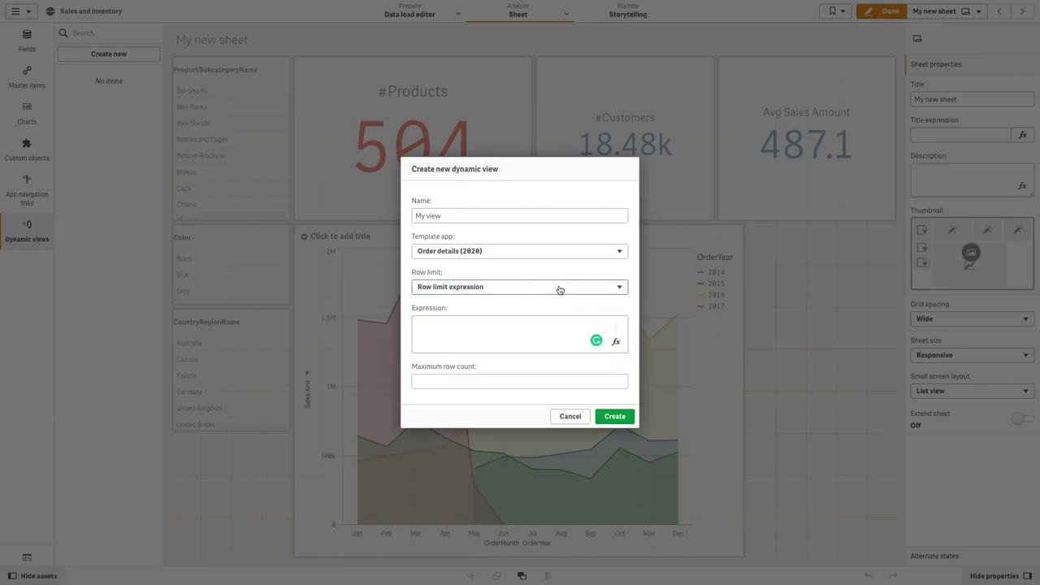
pyautogui.click(616, 341)
pyautogui.write('count (distinct')
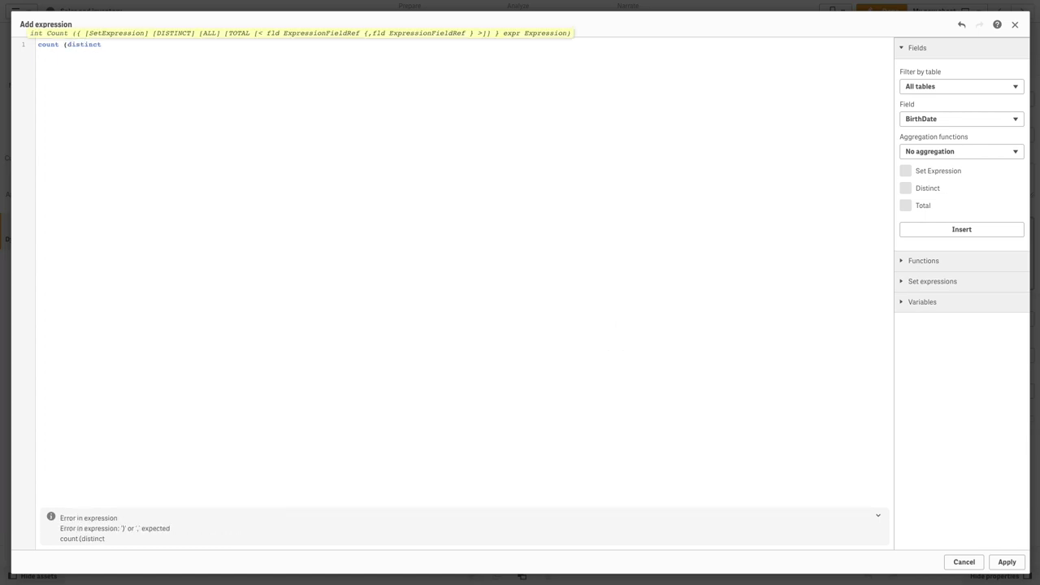
pyautogui.write(' Prod')
pyautogui.press('Return')
pyautogui.write(')')
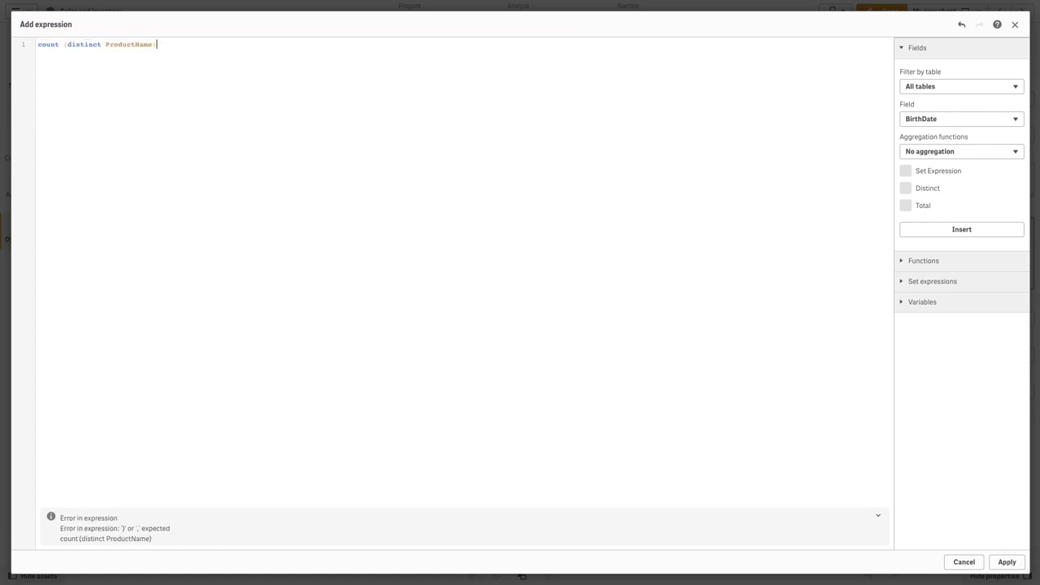
pyautogui.click(1006, 561)
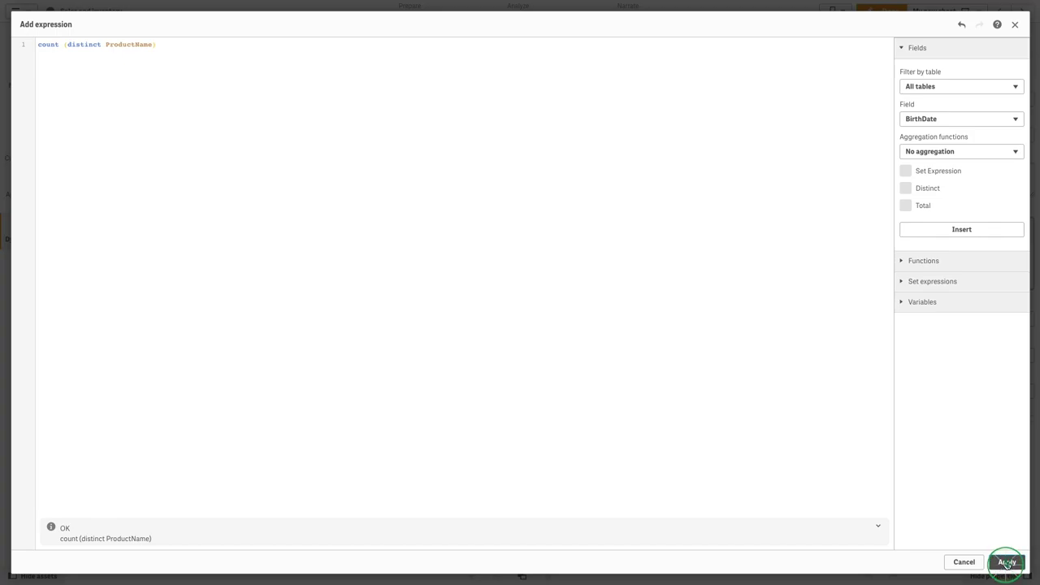
pyautogui.click(484, 383)
pyautogui.write('50')
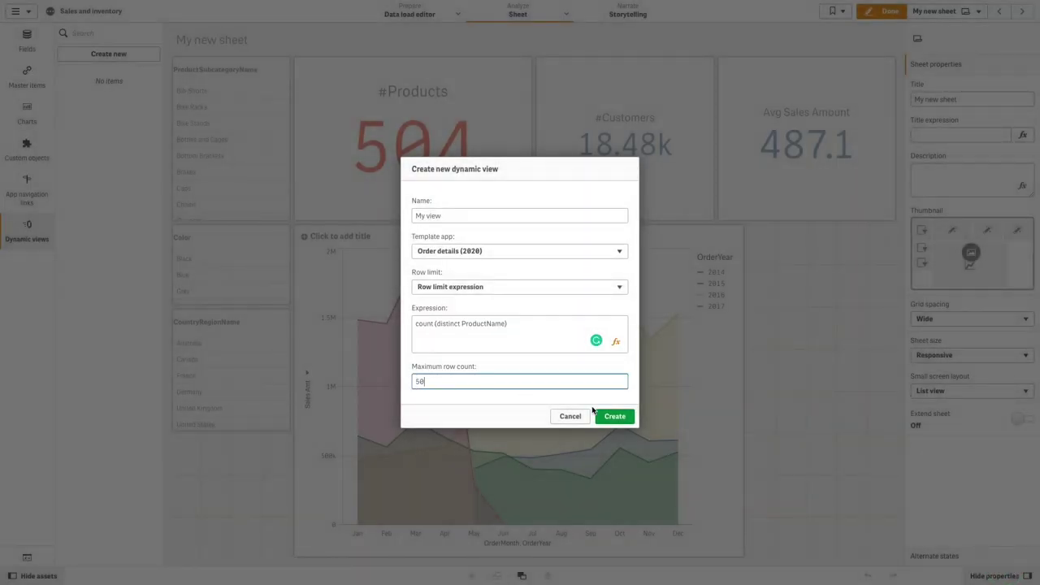
pyautogui.click(623, 418)
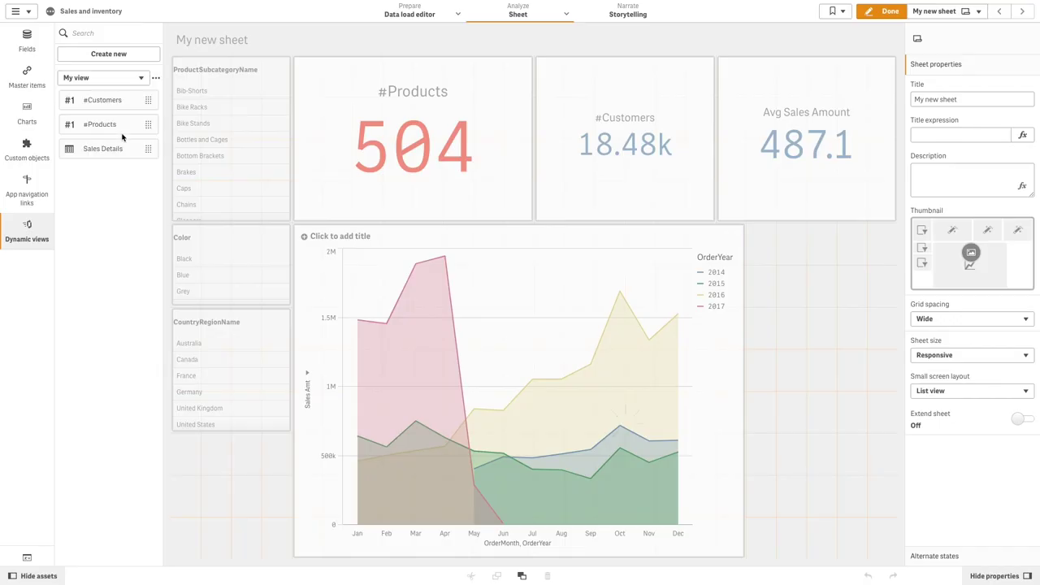
# Place the #Customers, #Products and Sales Details dynamic charts on the sheet and arrange them.
pyautogui.moveTo(111, 101); pyautogui.dragTo(792, 251)
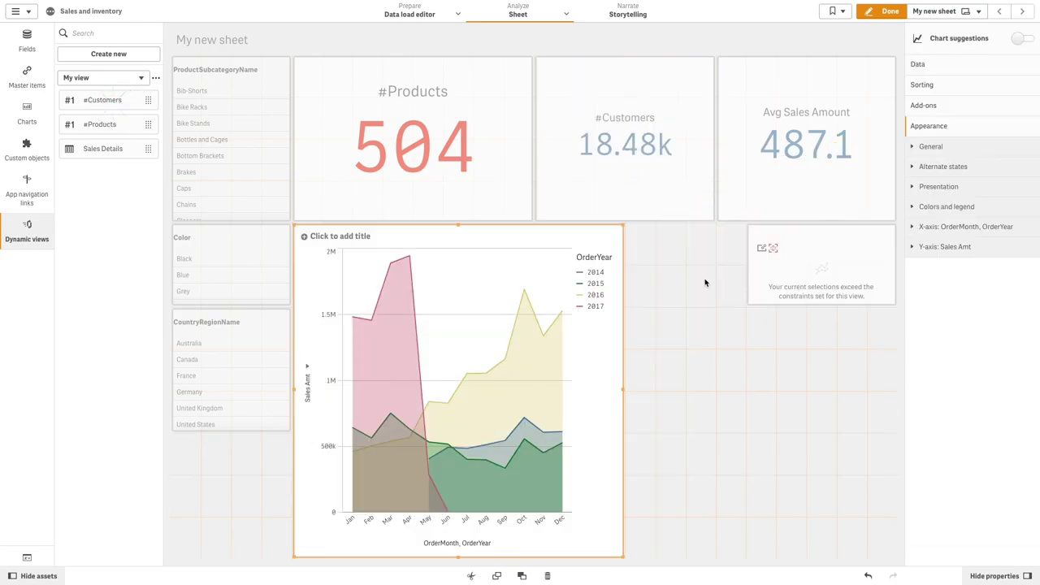
pyautogui.moveTo(89, 125); pyautogui.dragTo(690, 304)
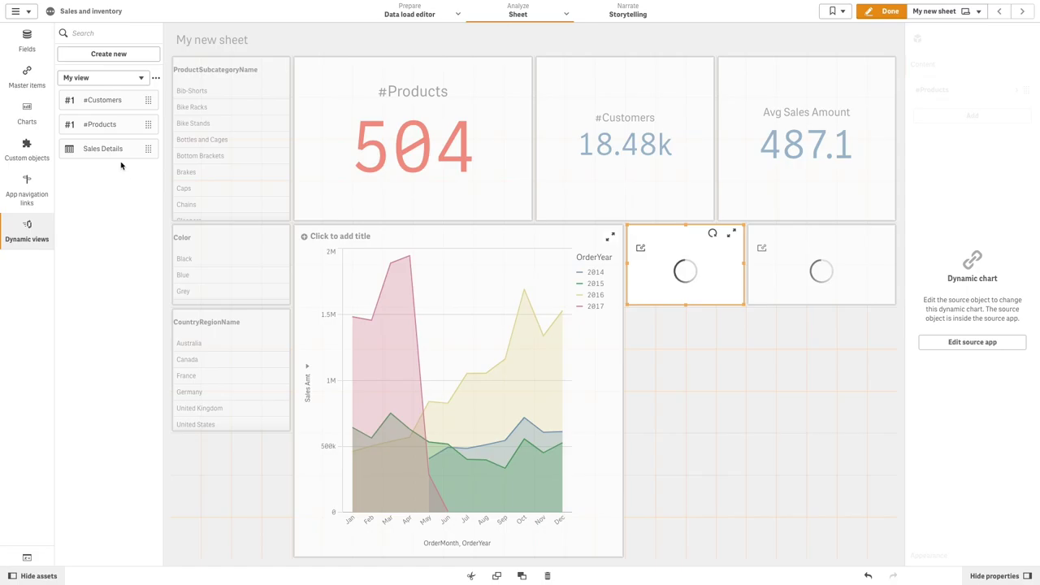
pyautogui.moveTo(106, 156); pyautogui.dragTo(712, 420)
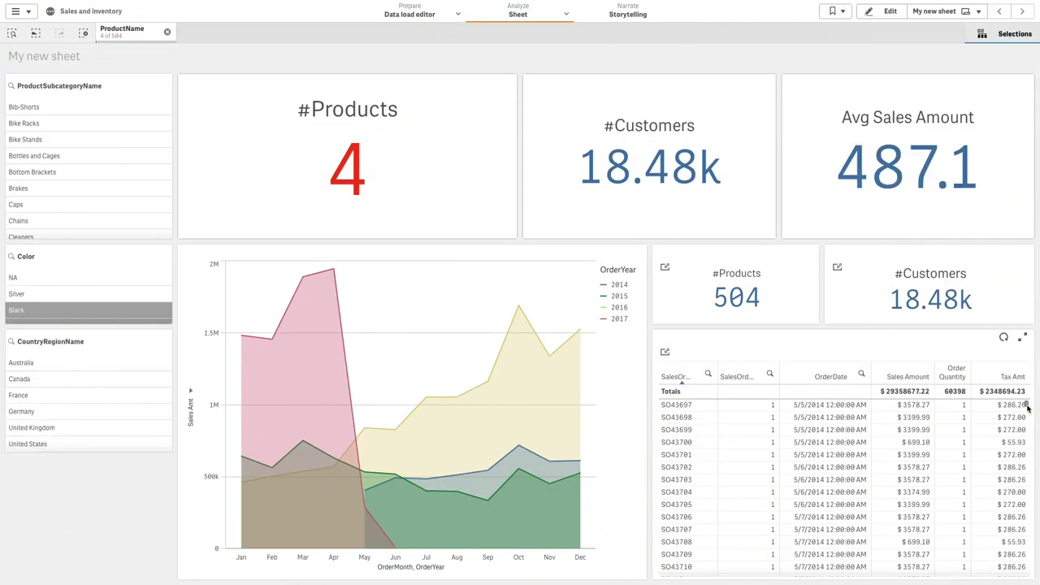
pyautogui.moveTo(1027, 407); pyautogui.dragTo(1018, 427)
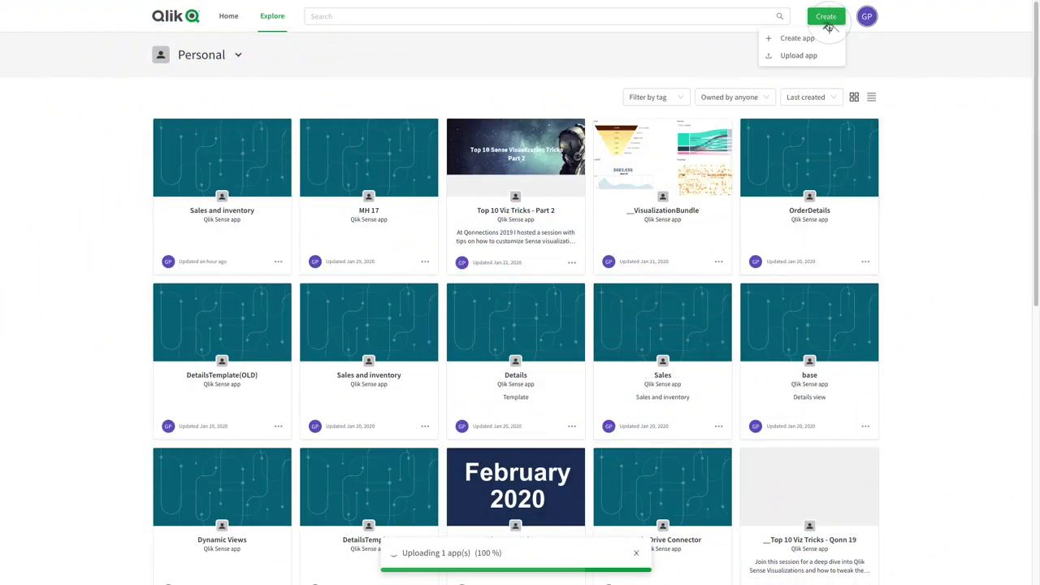
# Create a new app named 'Order details (2020)' from the hub.
pyautogui.click(818, 38)
pyautogui.write('Order')
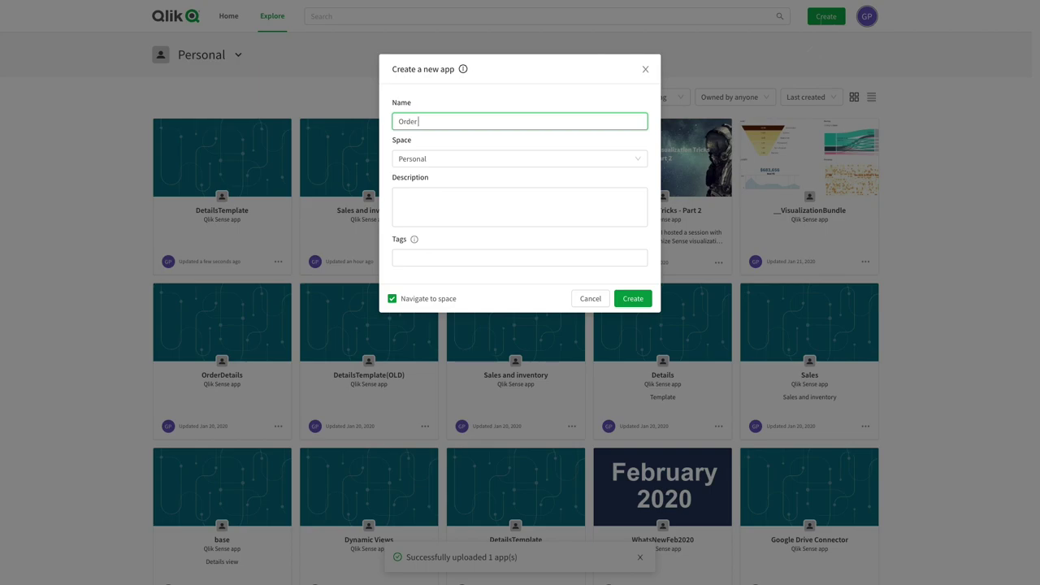
pyautogui.write(' details (2020)')
pyautogui.click(639, 300)
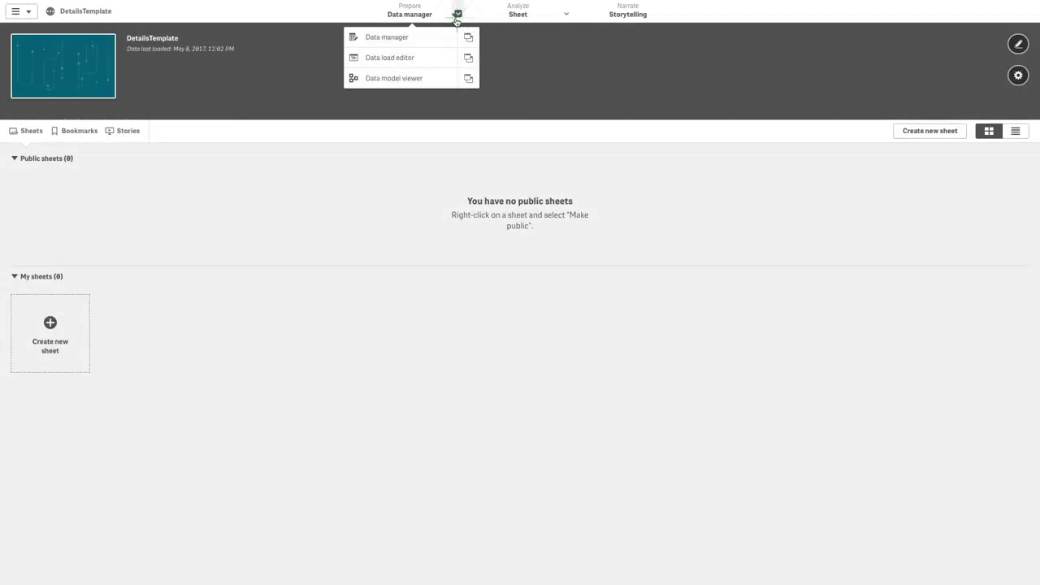
# Copy the whole Dynamic Data script from the DetailsTemplate load editor.
pyautogui.click(412, 55)
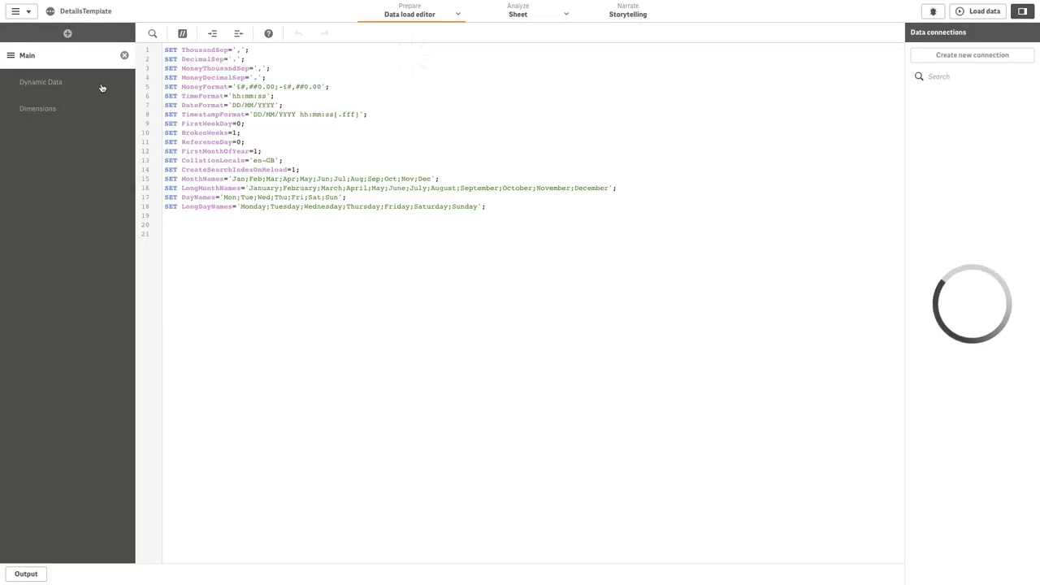
pyautogui.click(67, 84)
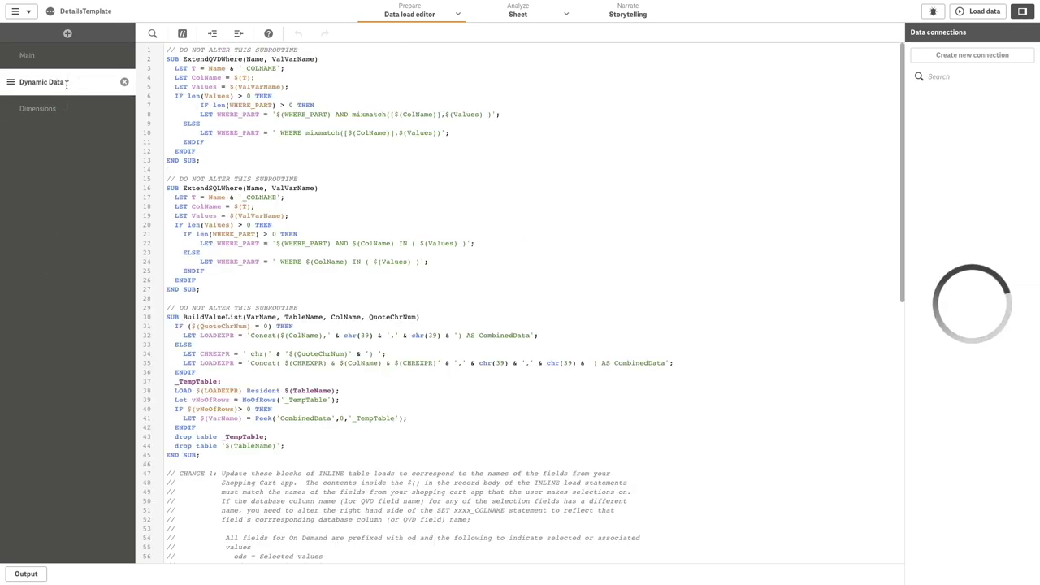
pyautogui.moveTo(195, 59); pyautogui.dragTo(244, 573)
pyautogui.hotkey('ctrl', 'c')
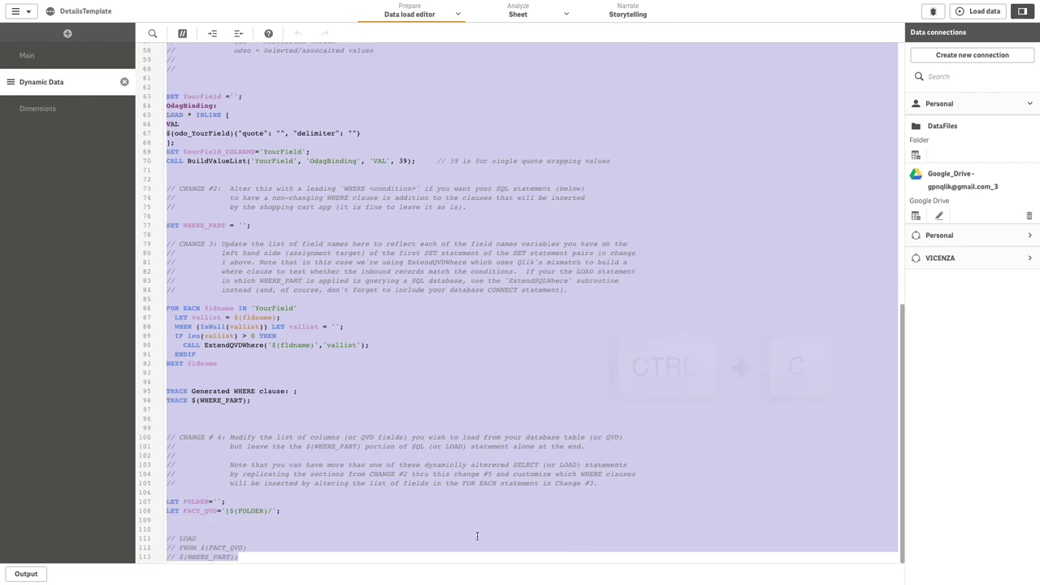
# In Order details (2020), add a 'Dynamic Data' script section and paste the copied script.
pyautogui.click(476, 536)
pyautogui.click(16, 10)
pyautogui.click(36, 57)
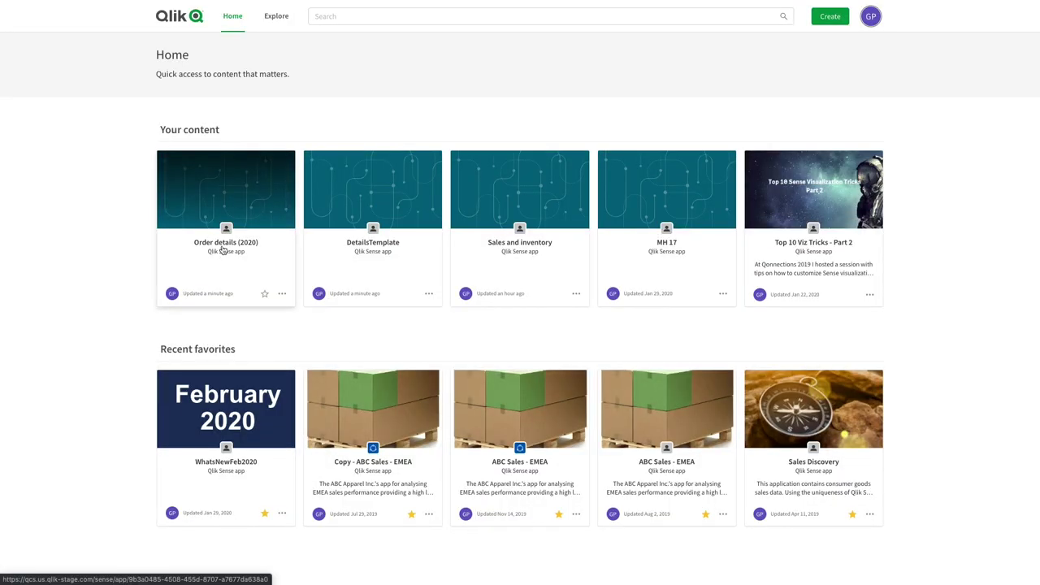
pyautogui.click(225, 248)
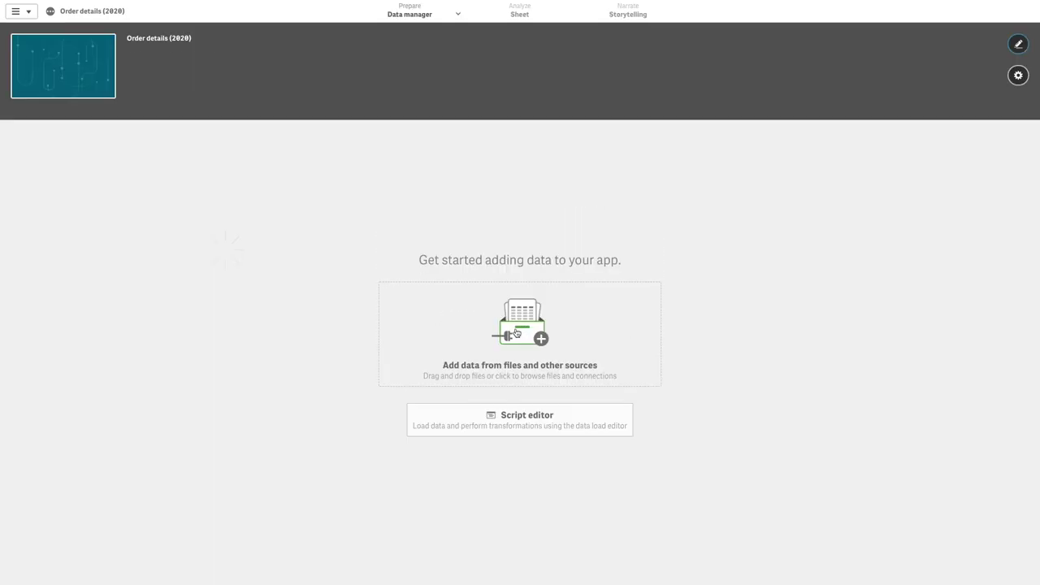
pyautogui.click(522, 425)
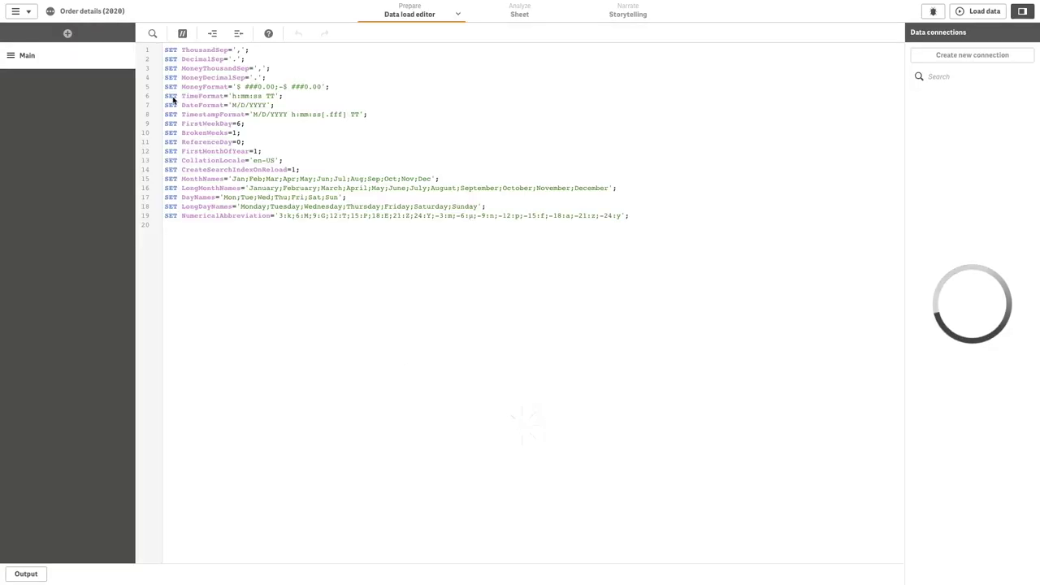
pyautogui.click(67, 35)
pyautogui.write('Dynamic Data')
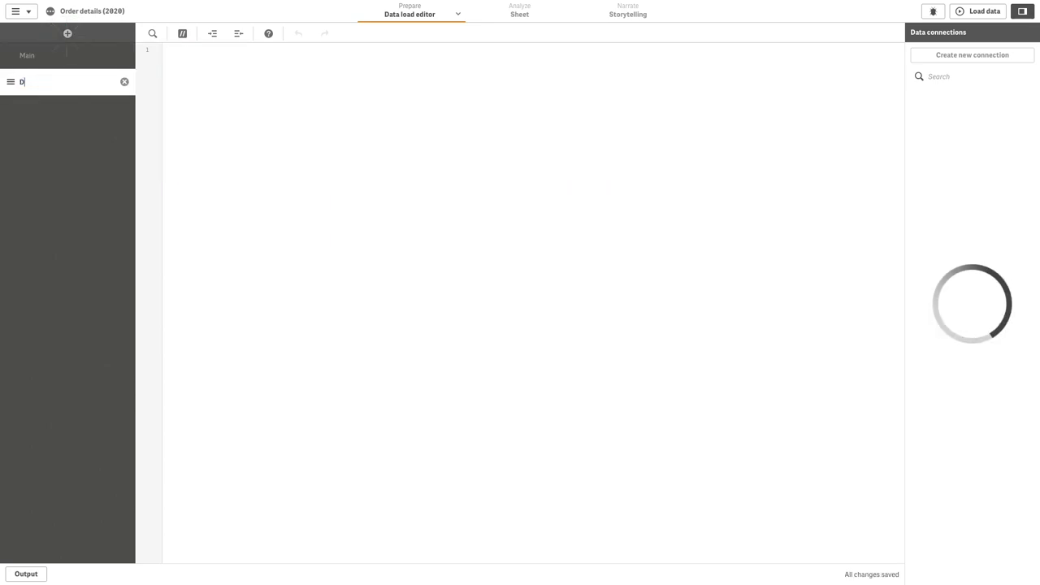
pyautogui.click(286, 130)
pyautogui.hotkey('ctrl', 'v')
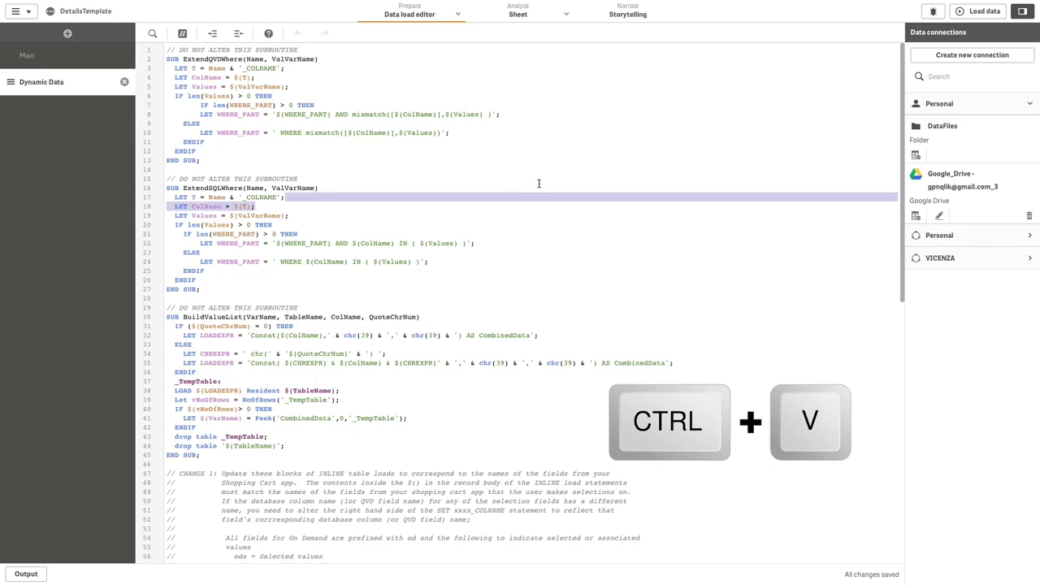
pyautogui.click(388, 188)
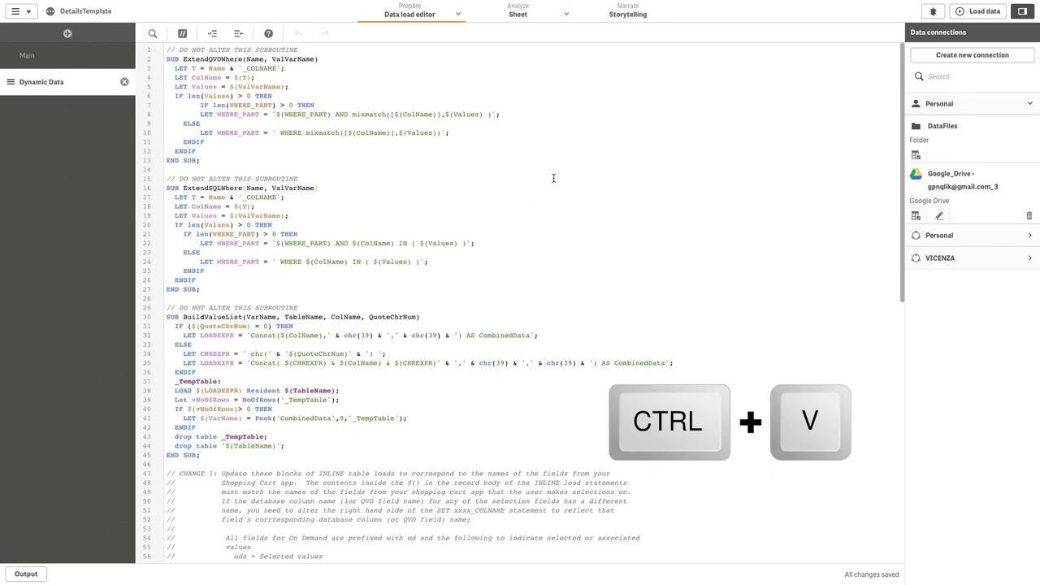
pyautogui.moveTo(901, 136); pyautogui.dragTo(910, 345)
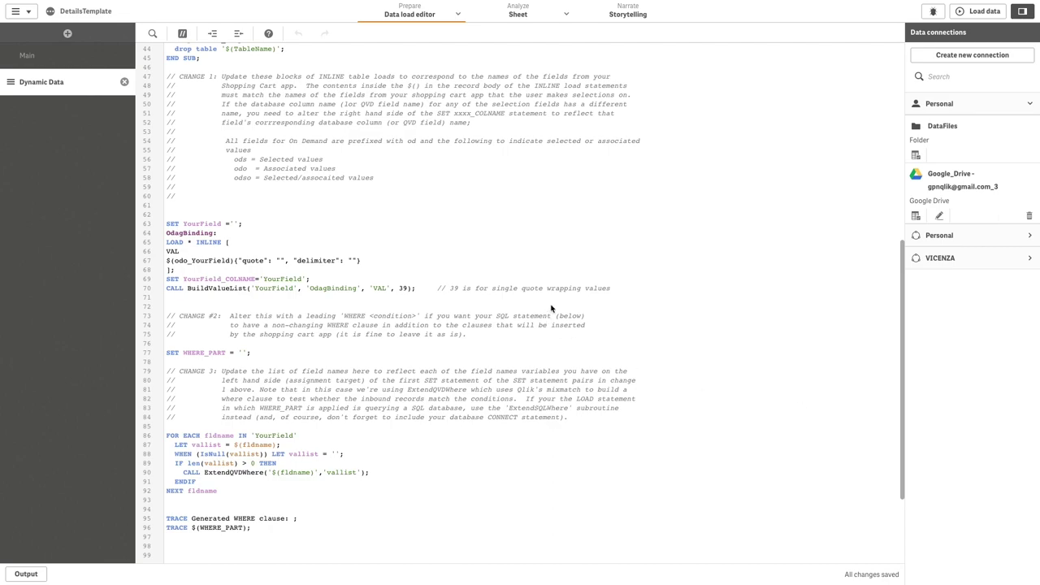
pyautogui.moveTo(902, 283); pyautogui.dragTo(863, 79)
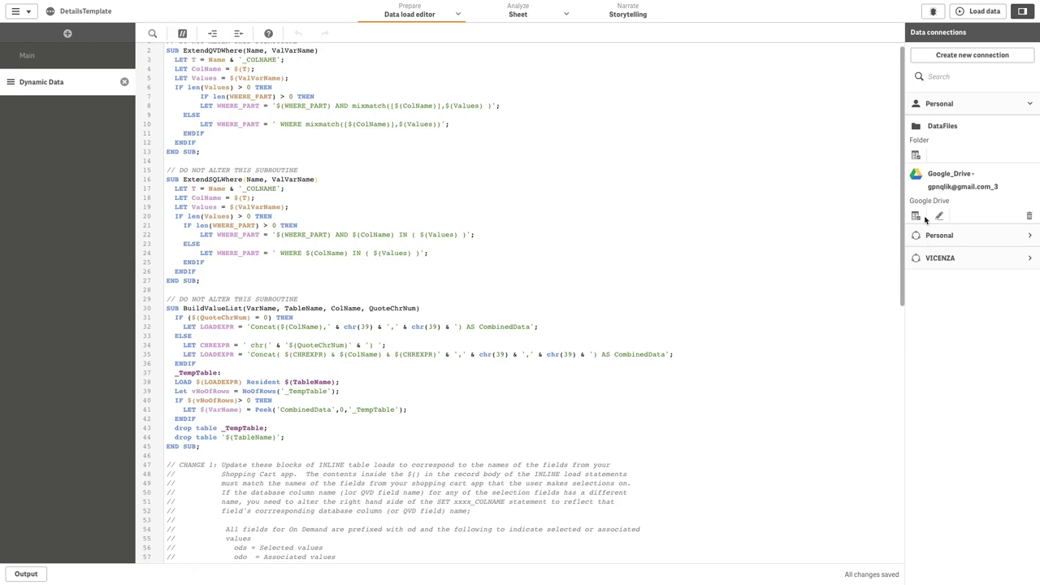
pyautogui.moveTo(901, 206); pyautogui.dragTo(901, 188)
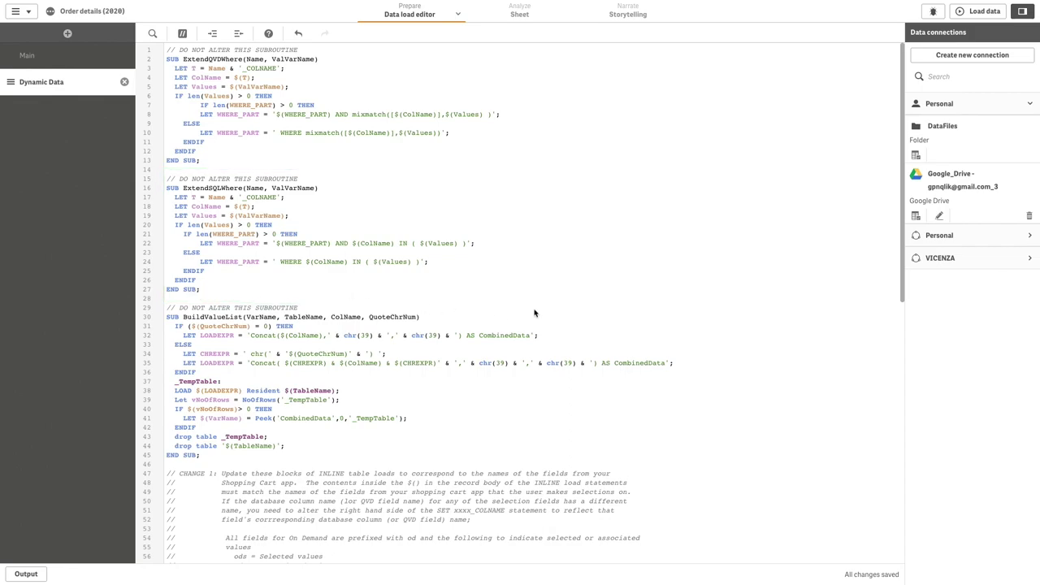
pyautogui.moveTo(902, 201); pyautogui.dragTo(792, 369)
# Replace the YourField placeholders on lines 63–70 with ProductKey.
pyautogui.doubleClick(202, 290)
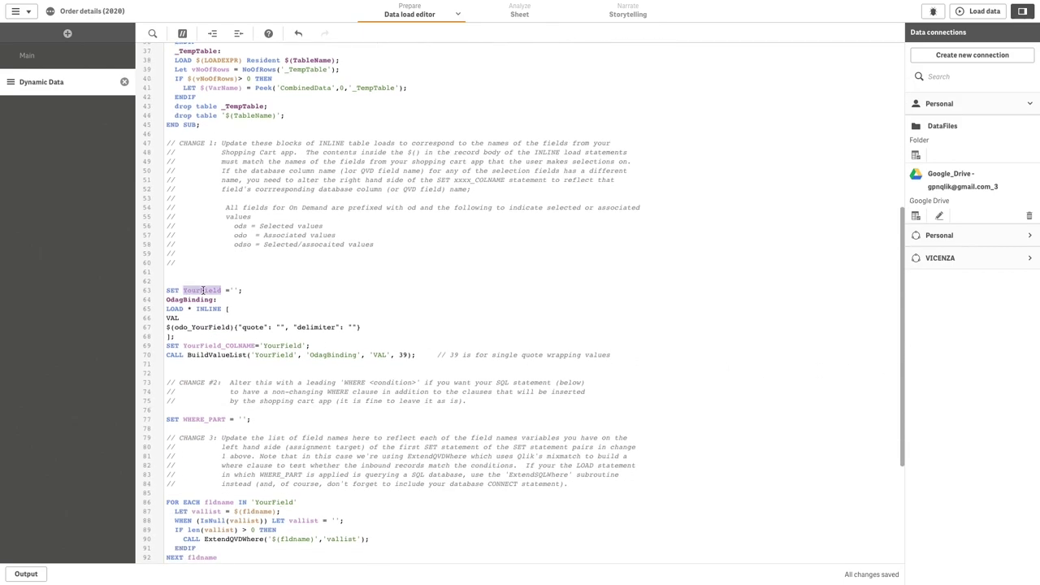
pyautogui.write('ProductKey')
pyautogui.doubleClick(203, 326)
pyautogui.click(192, 326)
pyautogui.moveTo(192, 327); pyautogui.dragTo(228, 326)
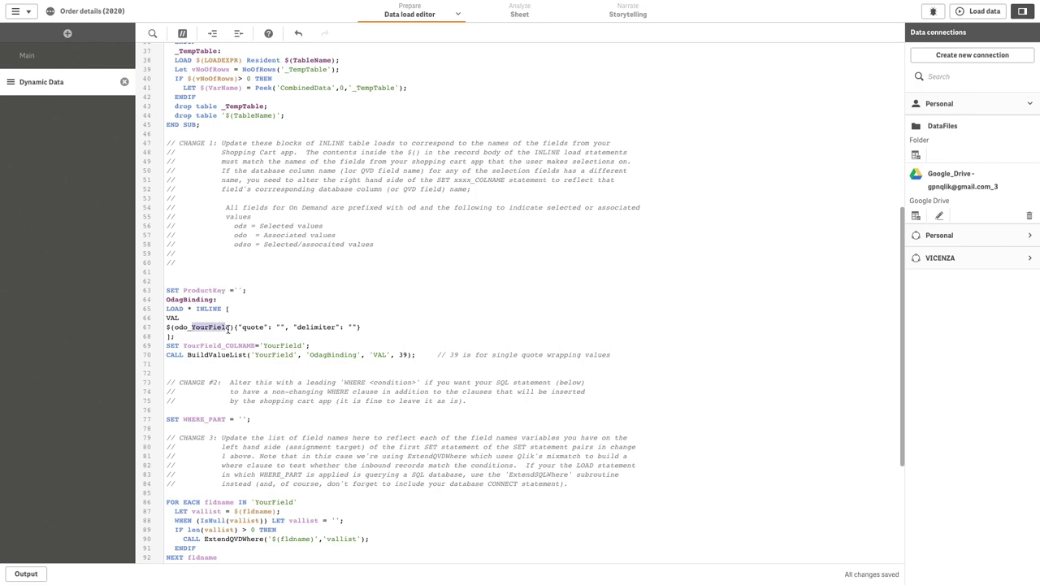
pyautogui.write('ProductKey')
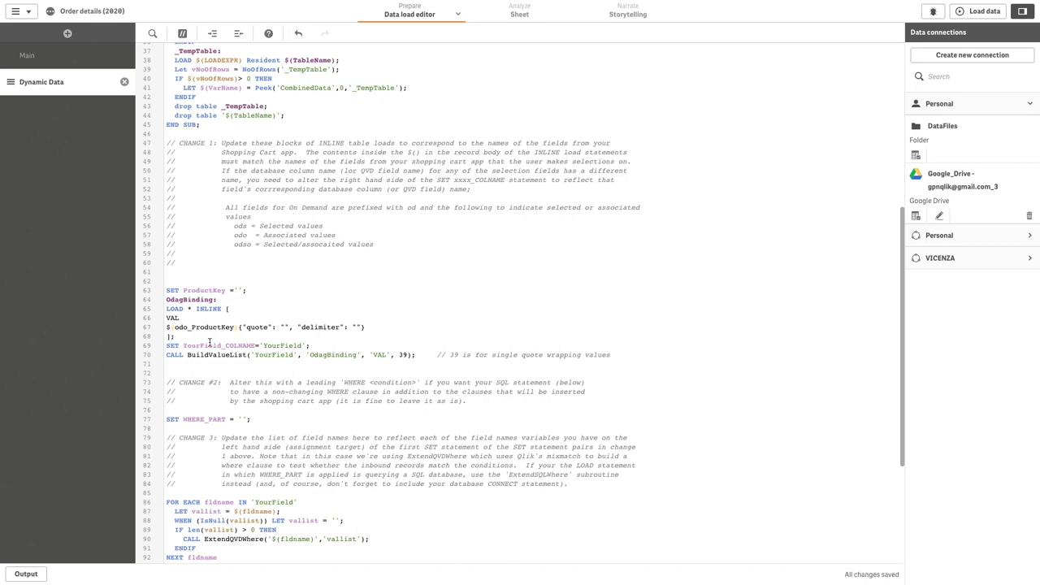
pyautogui.moveTo(186, 346); pyautogui.dragTo(223, 345)
pyautogui.write('ProductKey')
pyautogui.doubleClick(280, 345)
pyautogui.write('ProductKey')
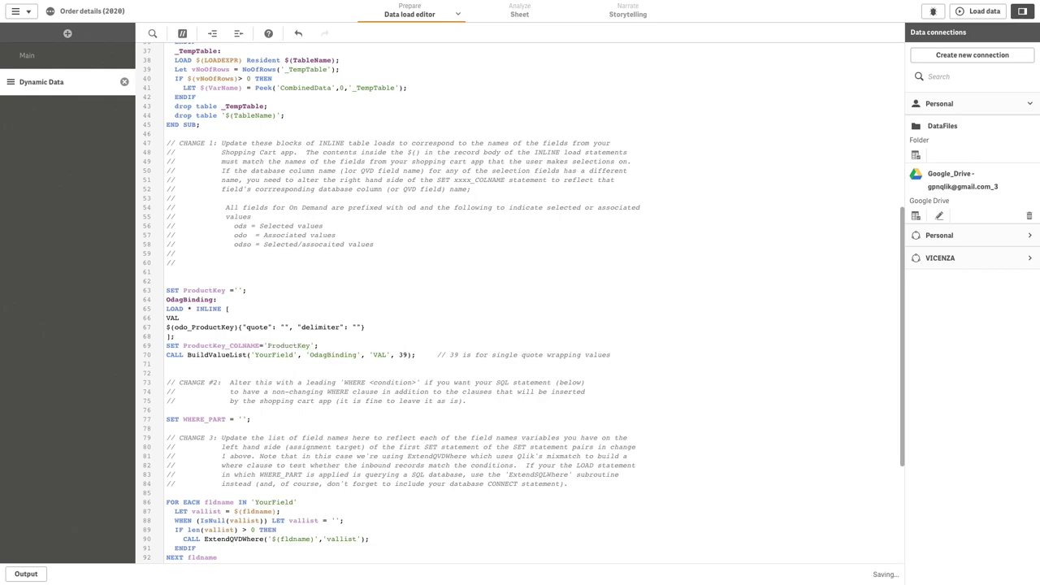
pyautogui.doubleClick(274, 355)
pyautogui.write('Product')
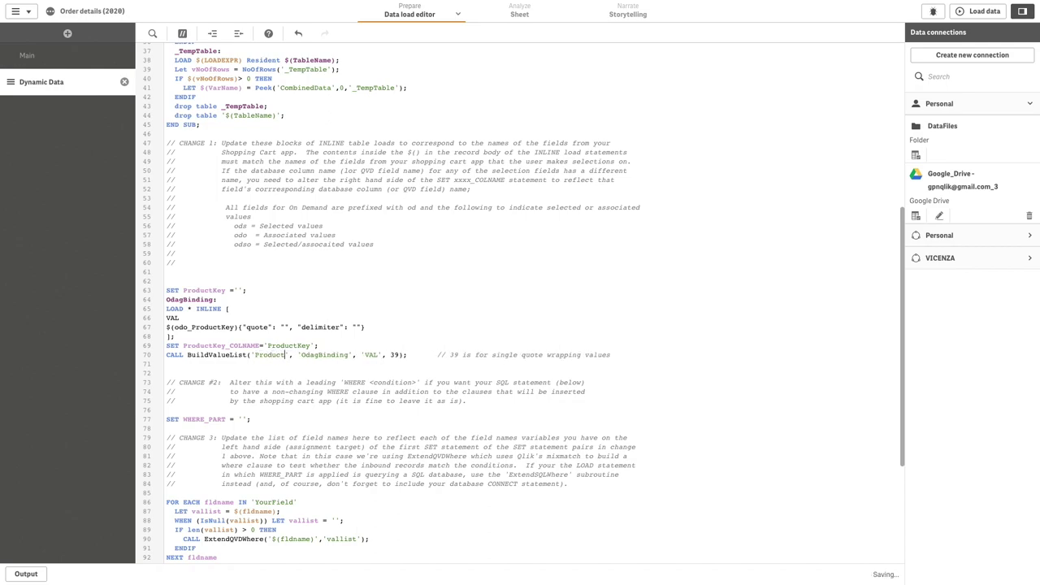
pyautogui.write('Key')
# Duplicate the ProductKey binding block below line 70.
pyautogui.moveTo(632, 355); pyautogui.dragTo(164, 290)
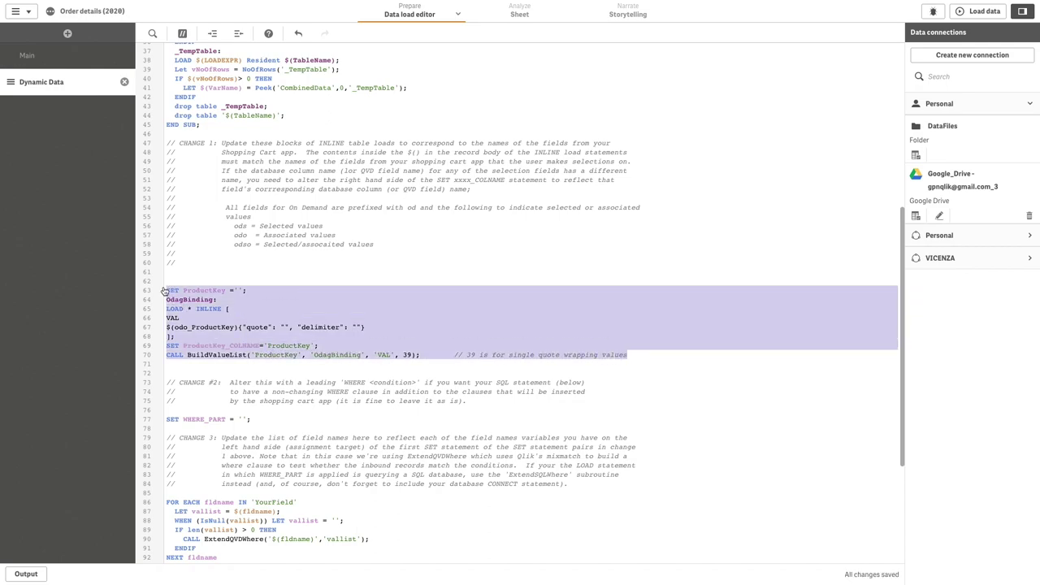
pyautogui.hotkey('ctrl', 'c')
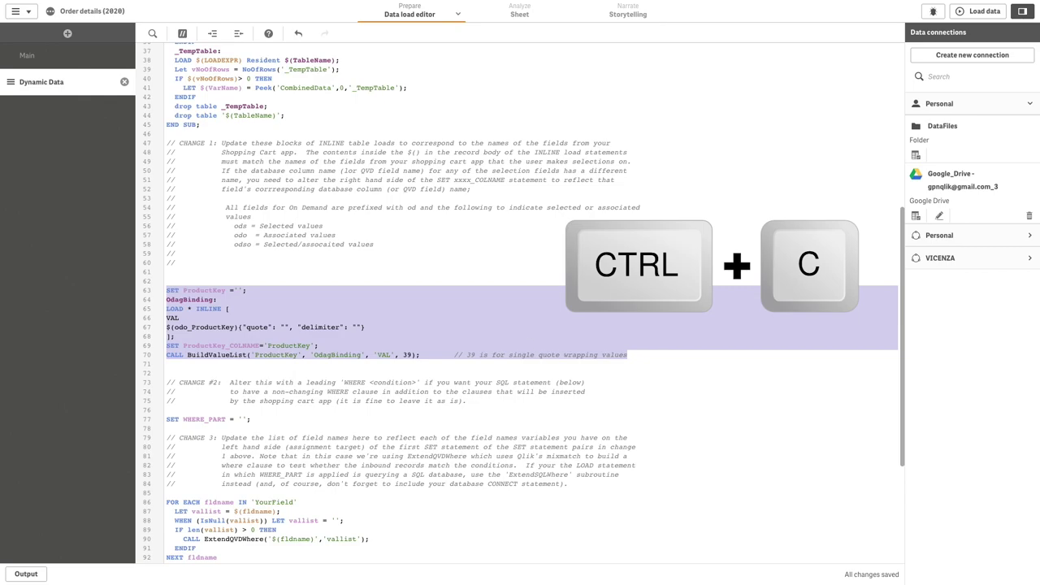
pyautogui.click(622, 364)
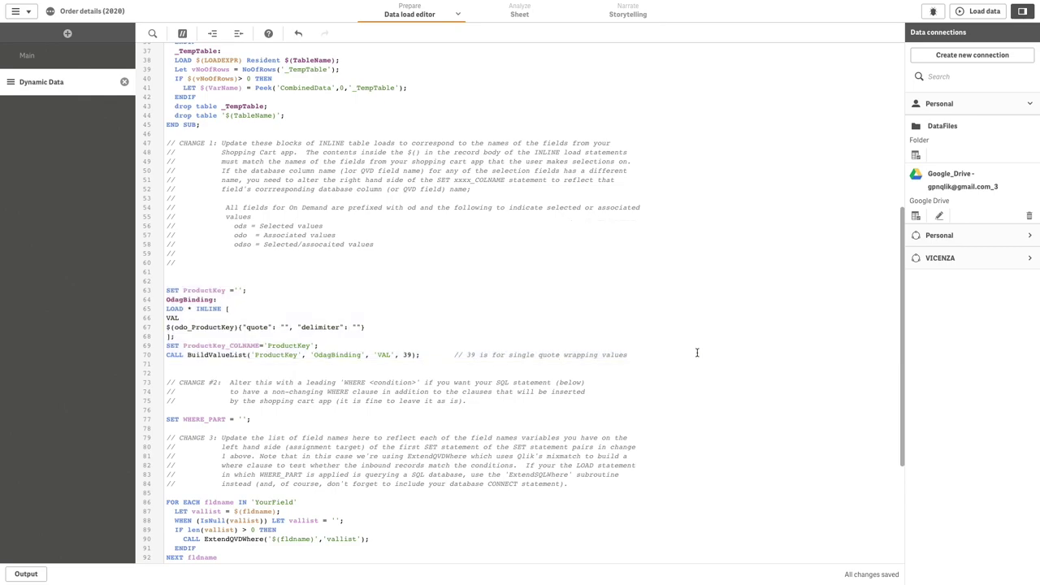
pyautogui.press('Return')
pyautogui.press('Return')
pyautogui.hotkey('ctrl', 'v')
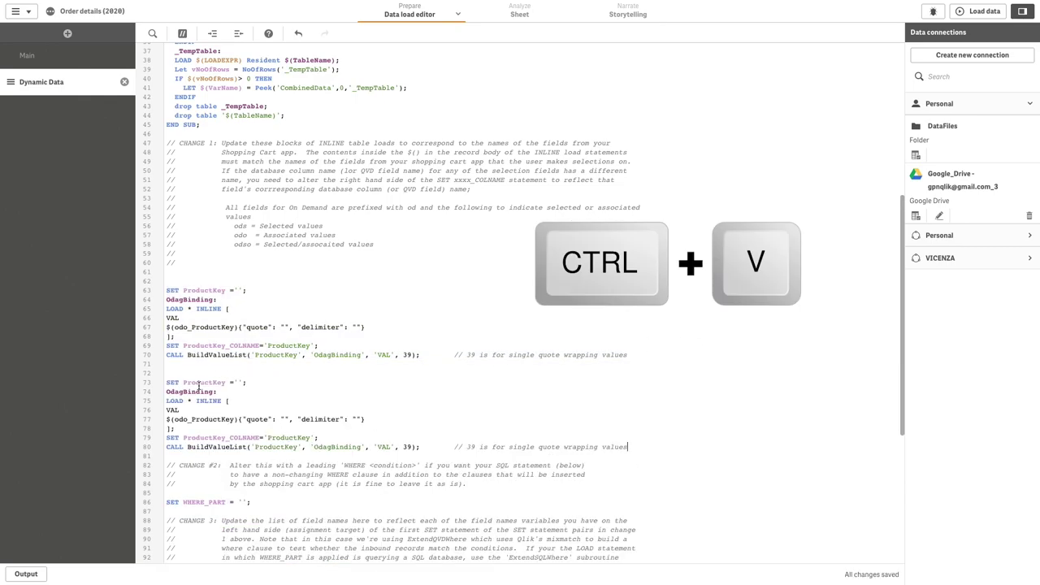
# Rename the copied block's ProductKey references on lines 73–80 to CustomerKey.
pyautogui.doubleClick(210, 382)
pyautogui.write('CustomerKey')
pyautogui.moveTo(192, 420); pyautogui.dragTo(218, 419)
pyautogui.write('Customer')
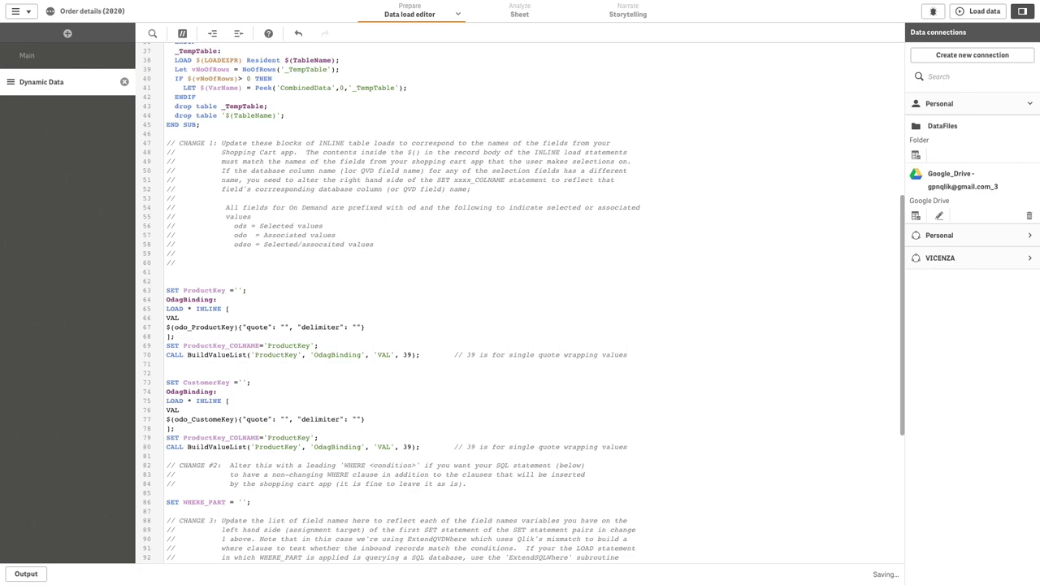
pyautogui.doubleClick(199, 438)
pyautogui.click(222, 438)
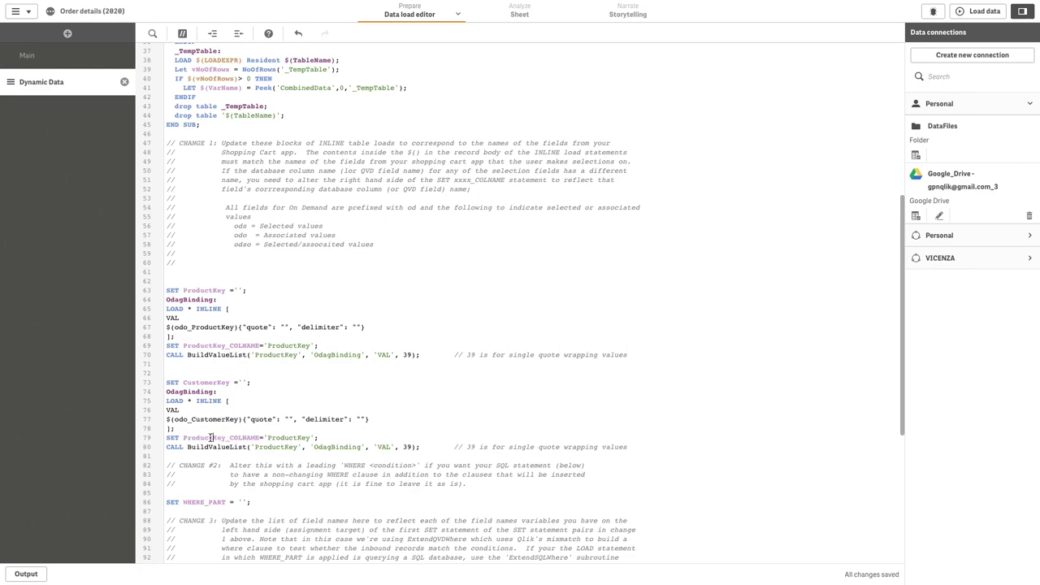
pyautogui.moveTo(211, 438); pyautogui.dragTo(185, 436)
pyautogui.write('Customer')
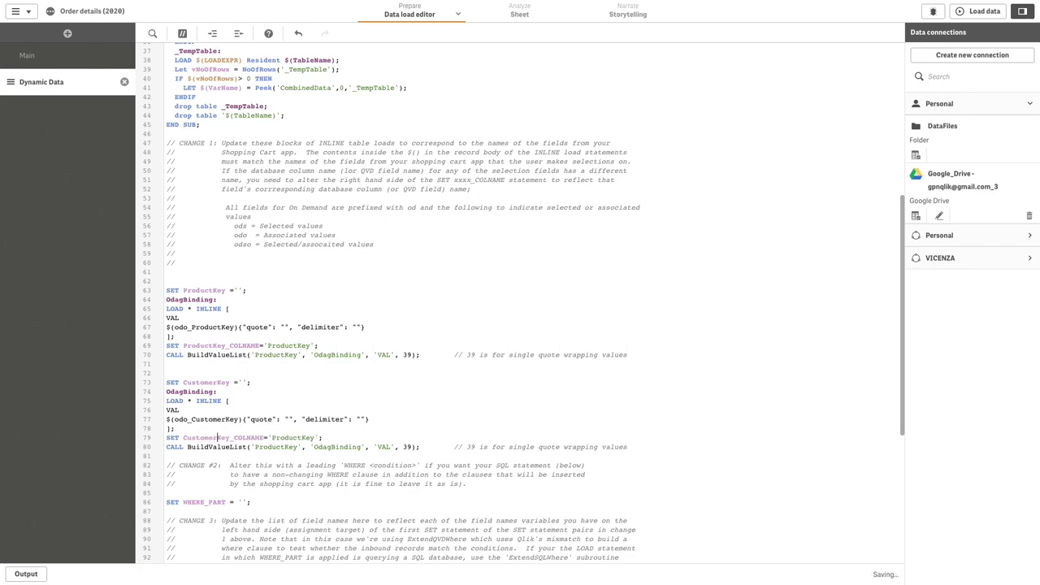
pyautogui.moveTo(295, 438); pyautogui.dragTo(271, 438)
pyautogui.write('Customer')
pyautogui.doubleClick(275, 447)
pyautogui.write('CustomerK')
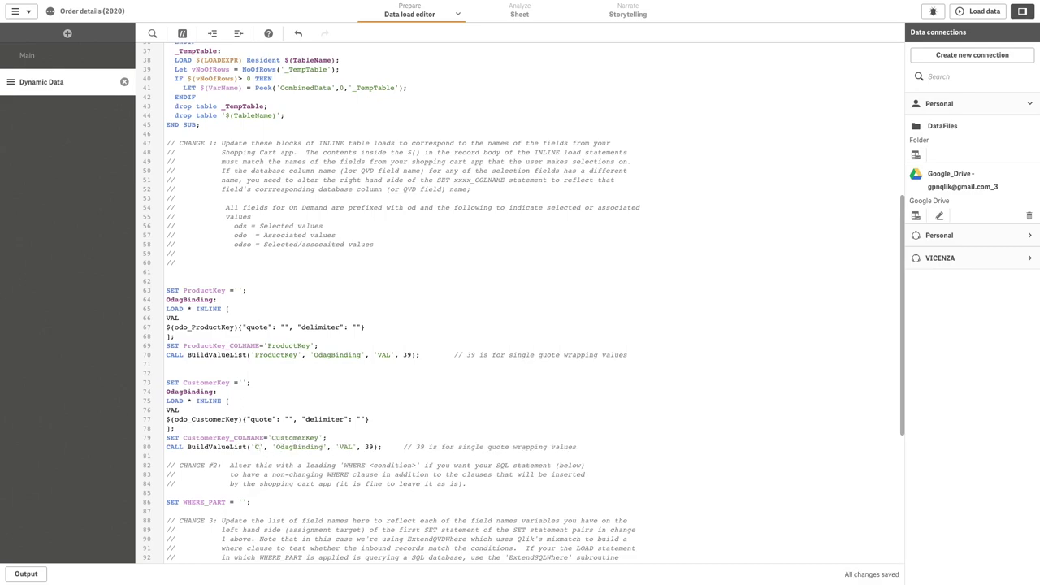
pyautogui.write('ey')
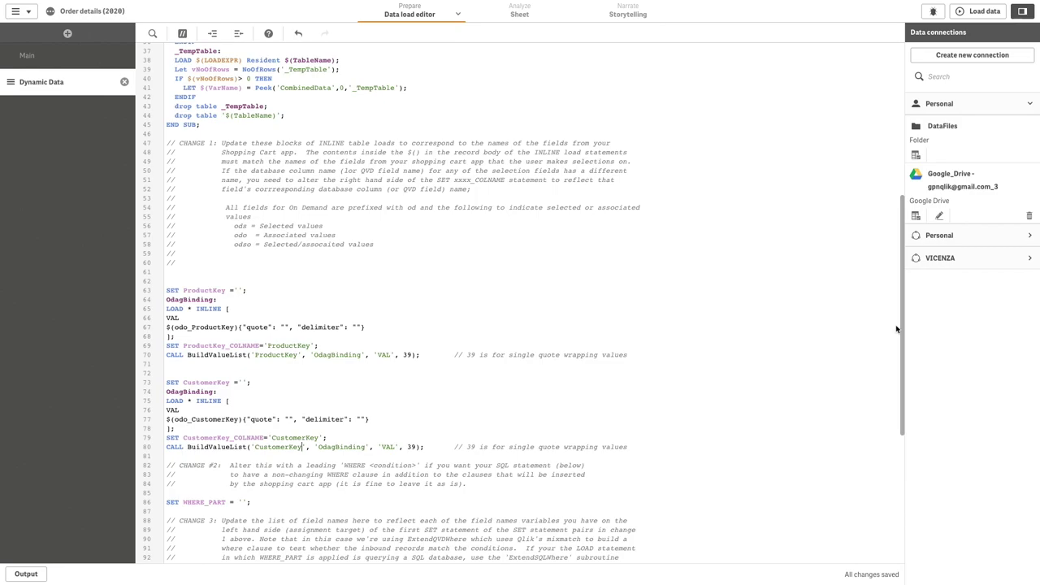
# Make the FOR EACH field list read 'ProductKey', 'CustomerKey'.
pyautogui.moveTo(896, 328); pyautogui.dragTo(900, 464)
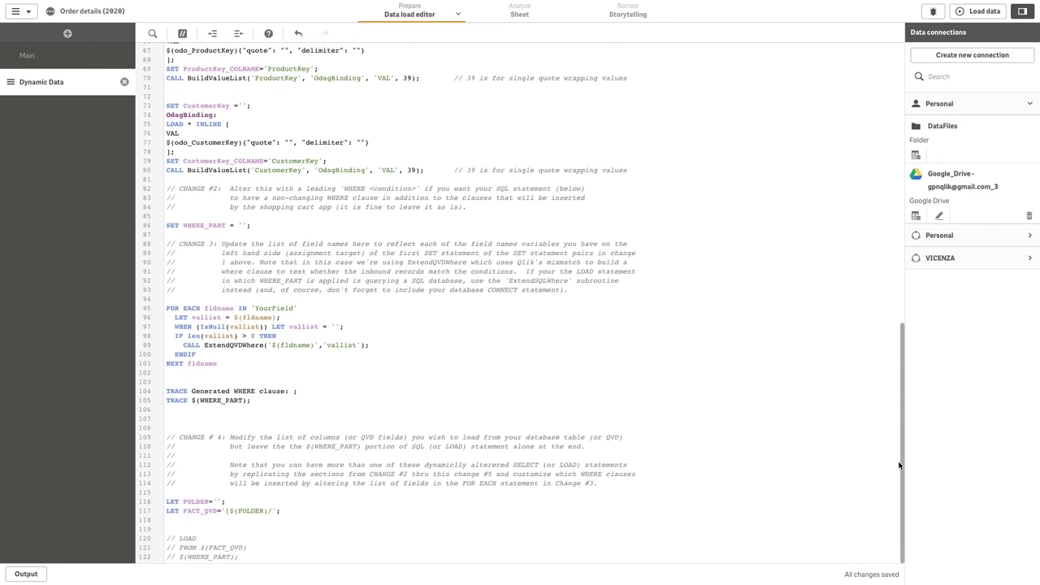
pyautogui.doubleClick(262, 308)
pyautogui.write('Product')
pyautogui.press('End')
pyautogui.write(", 'CustomerKey")
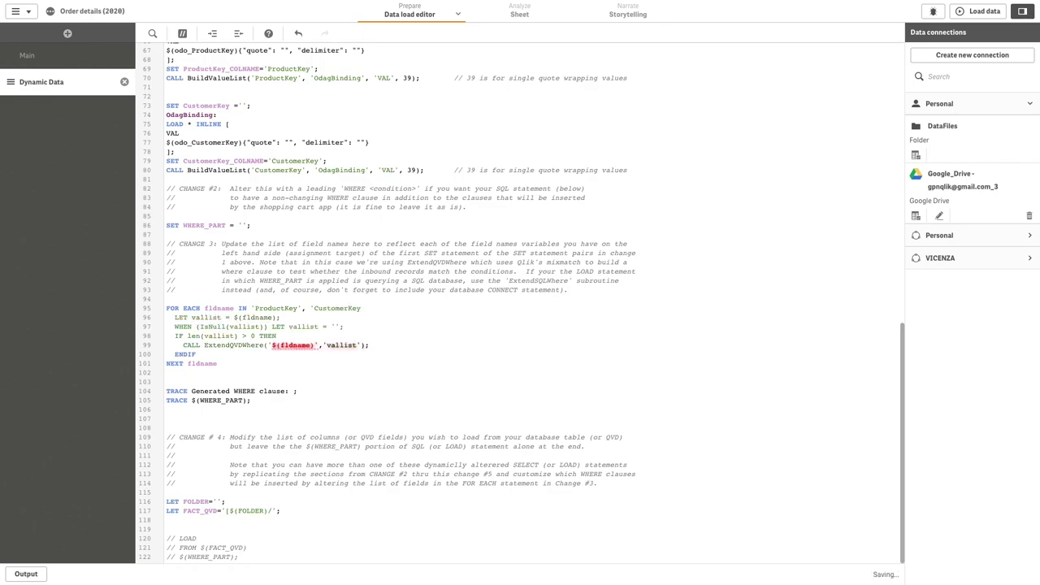
pyautogui.write("'")
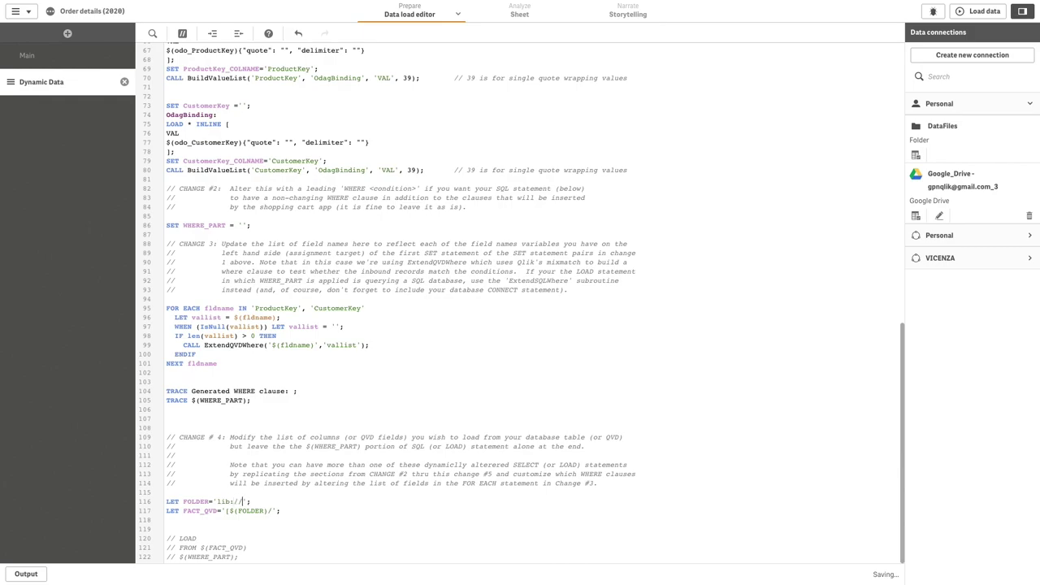
# Set FOLDER to 'lib://DataFiles' and FACT_QVD to '[$(FOLDER)/InternetSales_Fact.qvd] (qvd)'.
pyautogui.write('DataFiles')
pyautogui.write('ternetSales_Fact')
pyautogui.write('.qvd] (qvd')
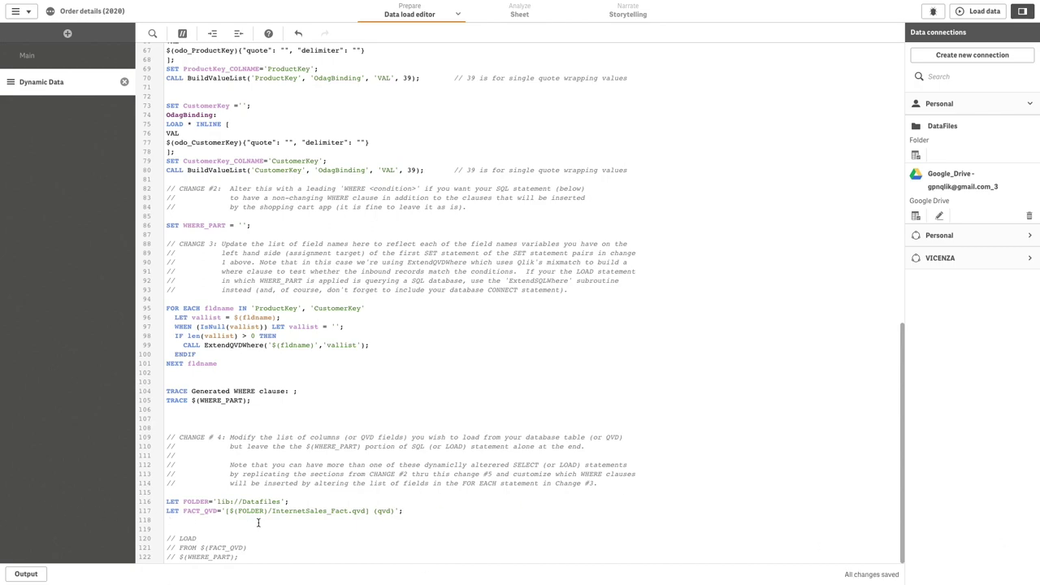
# Insert a LOAD script for InternetSales_Fact.qvd from the DataFiles connection.
pyautogui.click(915, 155)
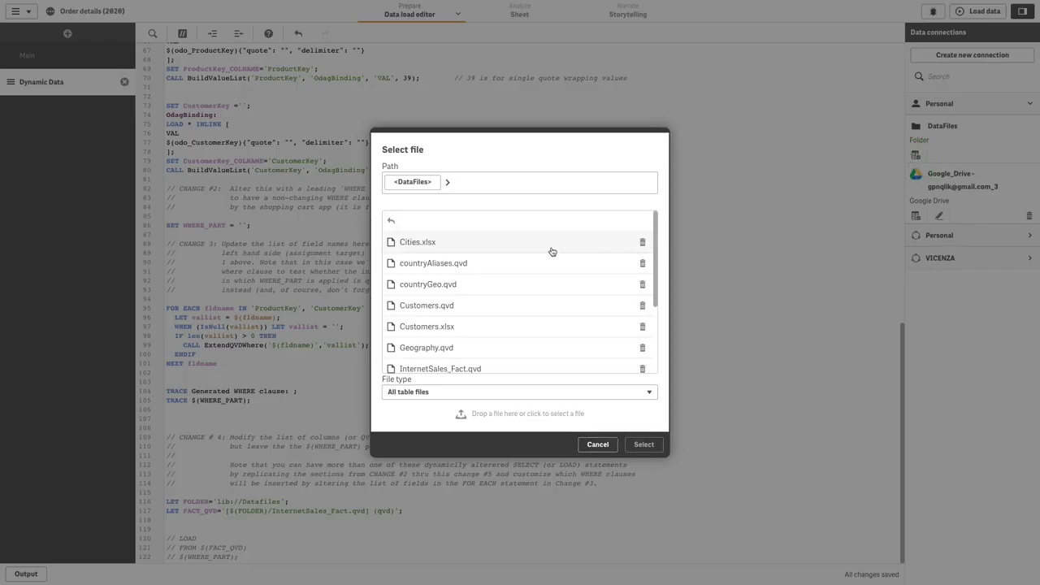
pyautogui.click(431, 367)
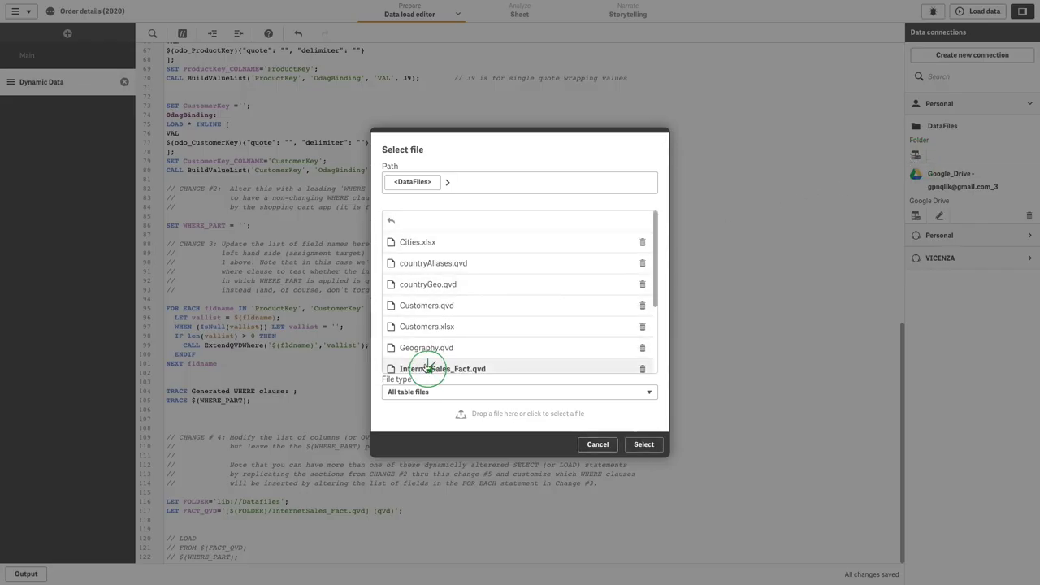
pyautogui.click(644, 445)
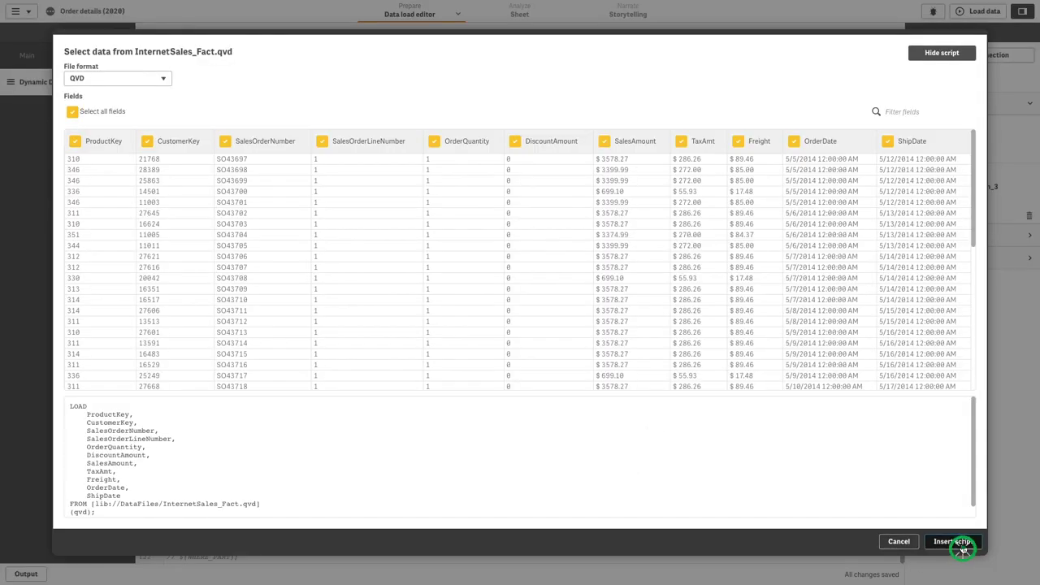
pyautogui.click(955, 544)
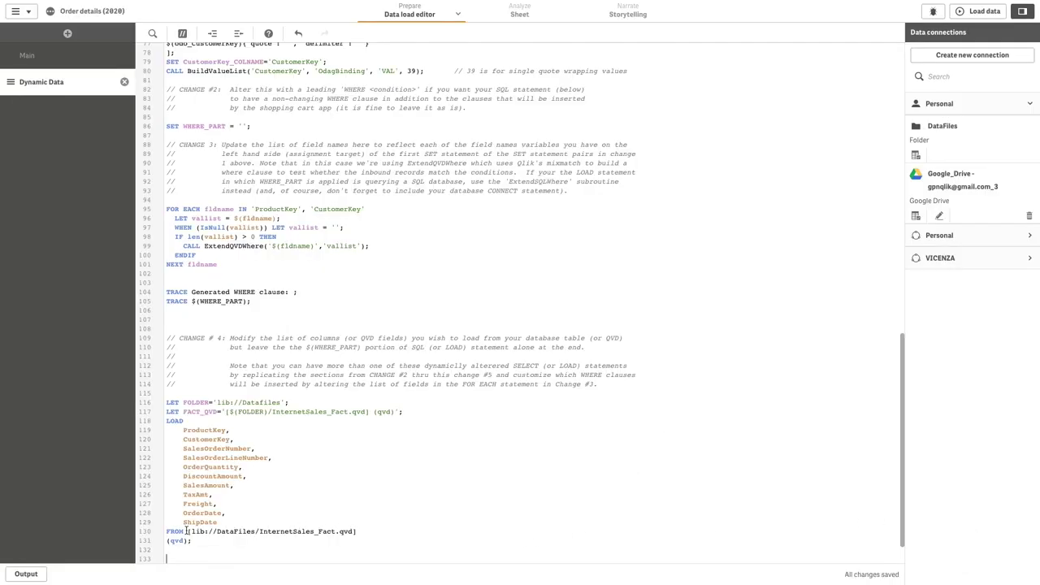
# Change the FROM source to $(FACT_QVD) and add $(WHERE_PART); on the next line.
pyautogui.moveTo(186, 533); pyautogui.dragTo(248, 538)
pyautogui.press('BackSpace')
pyautogui.write('$(')
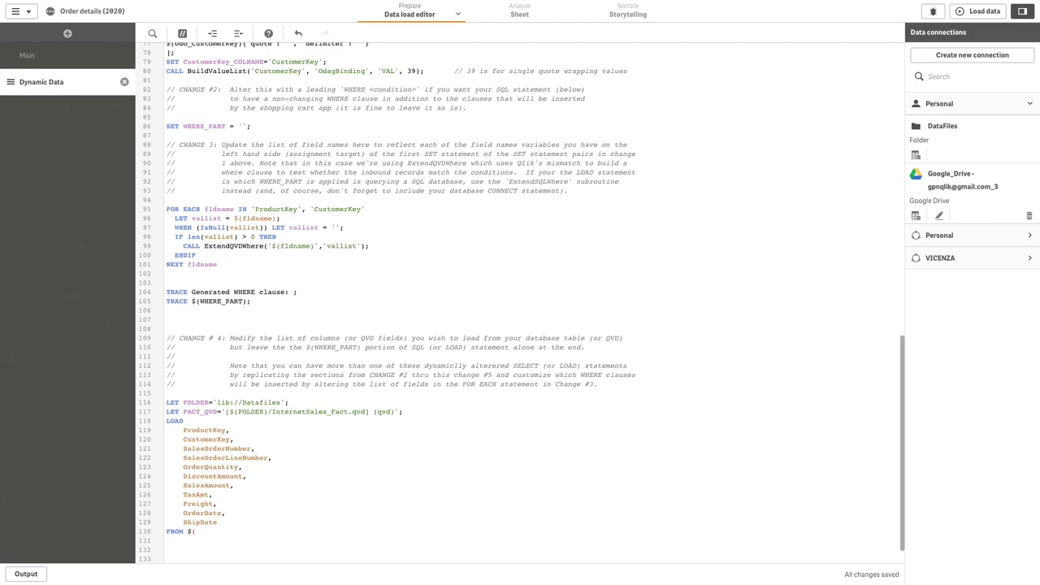
pyautogui.write('FACT_QVD)')
pyautogui.press('Return')
pyautogui.write('$(WHERE_PART);')
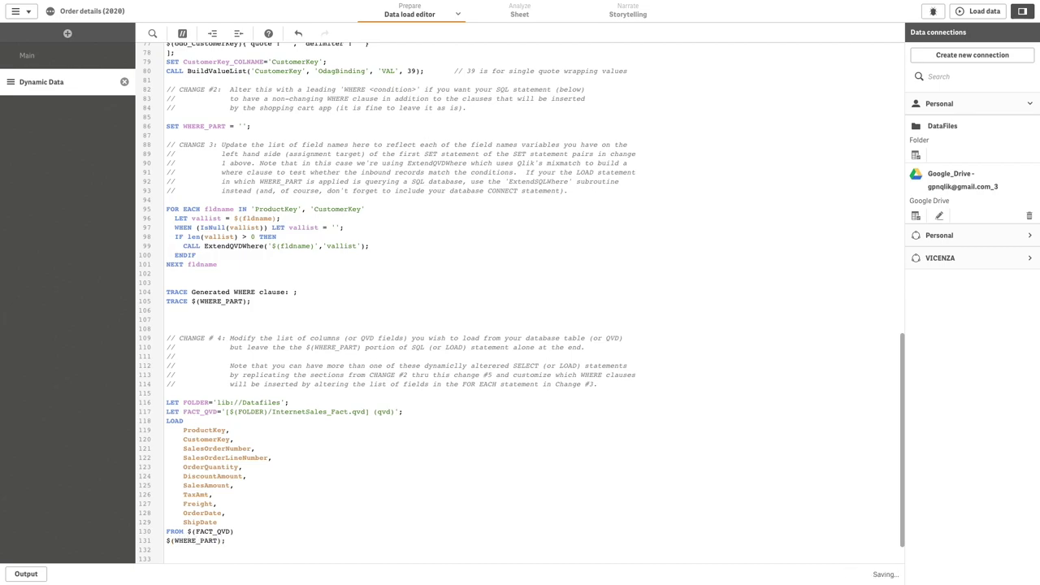
pyautogui.scroll(-1, 402, 540)
pyautogui.press('Return')
pyautogui.press('Return')
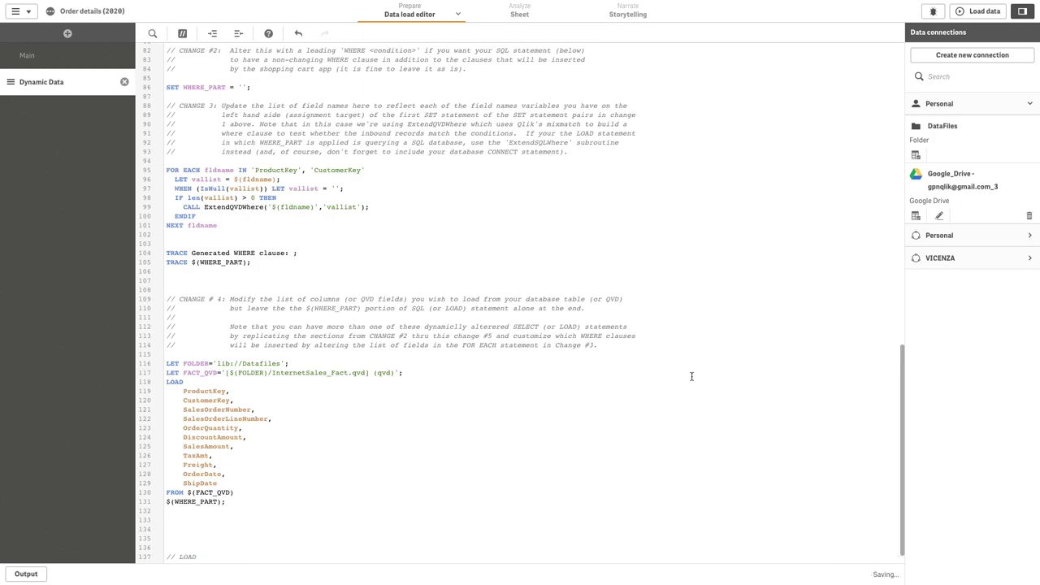
# Insert a LOAD script for Customers.qvd from the DataFiles folder.
pyautogui.click(916, 155)
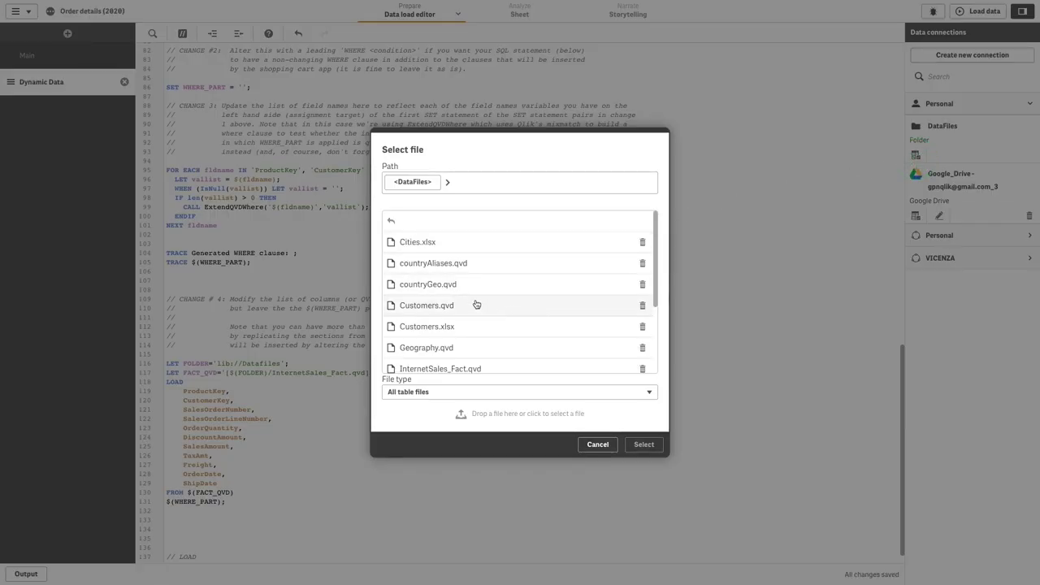
pyautogui.click(478, 305)
pyautogui.click(643, 444)
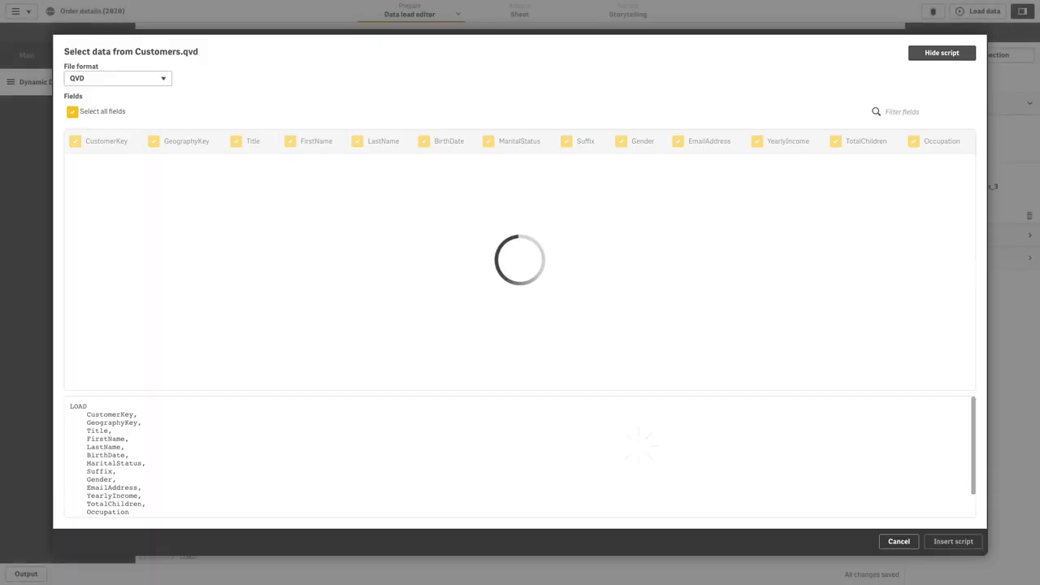
pyautogui.click(975, 541)
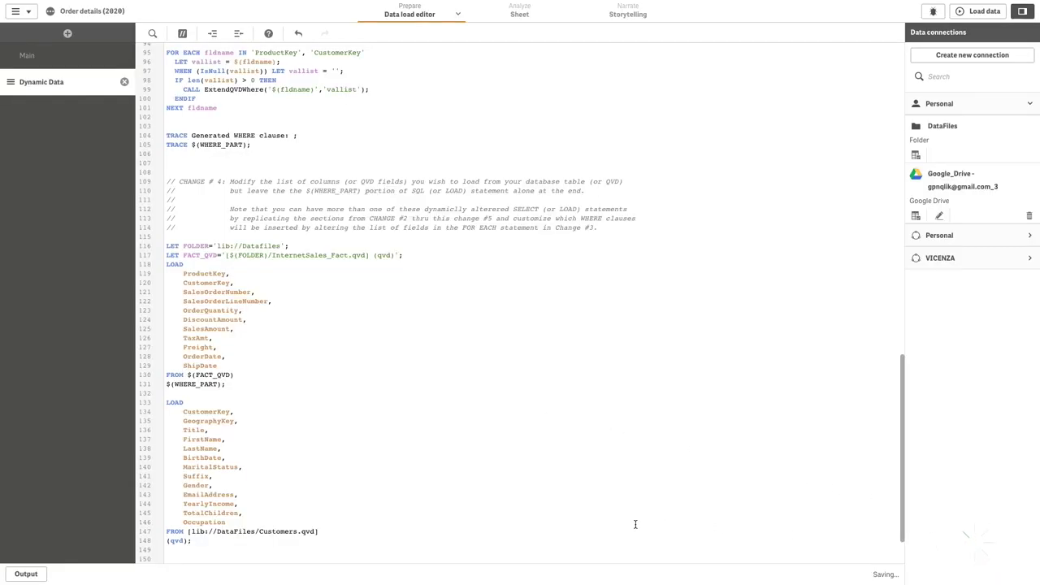
# Insert a LOAD script for Products.qvd from the DataFiles folder.
pyautogui.click(916, 156)
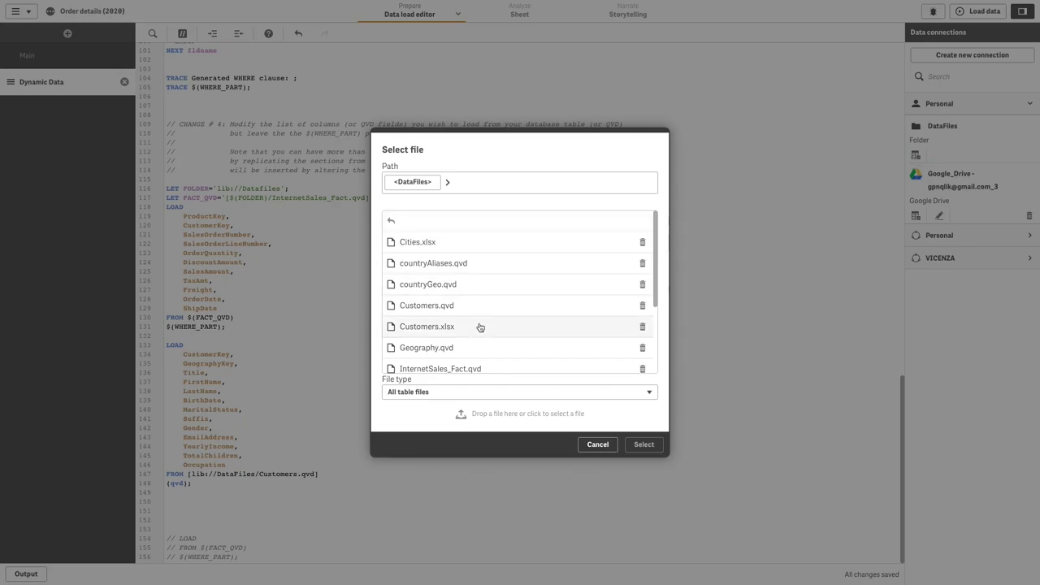
pyautogui.scroll(-1, 482, 328)
pyautogui.scroll(-2, 482, 328)
pyautogui.click(446, 320)
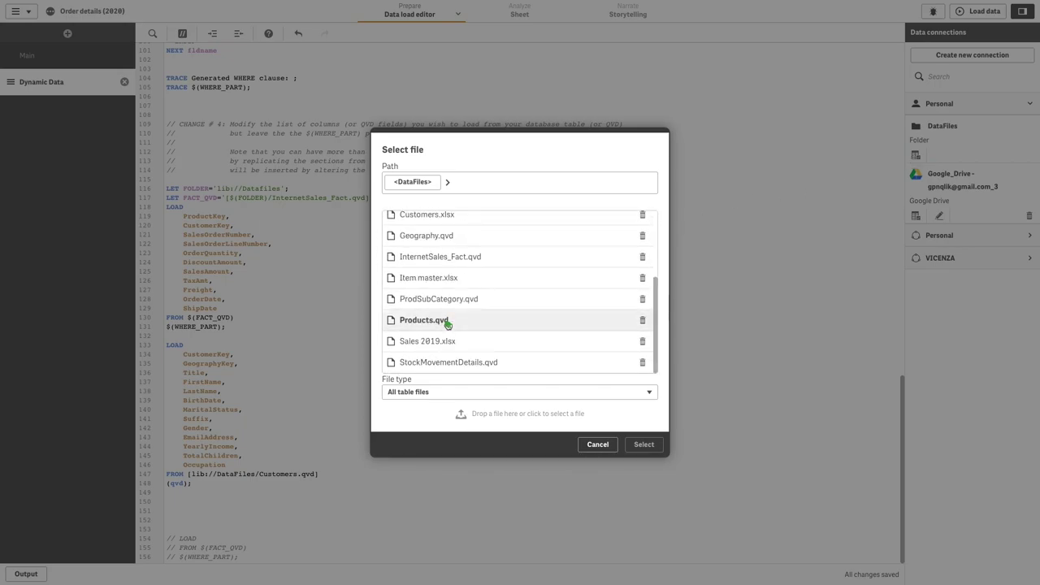
pyautogui.click(643, 444)
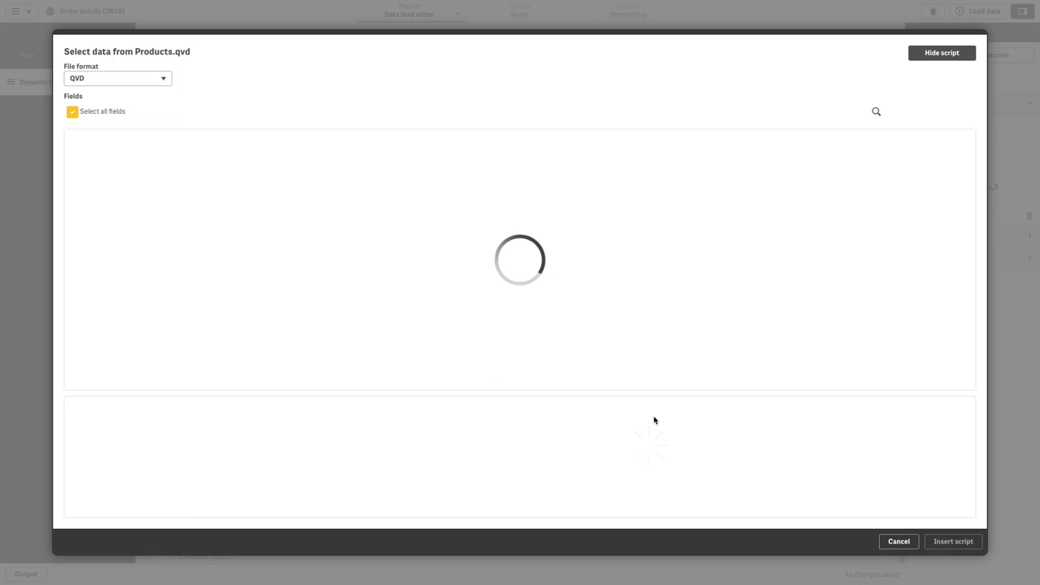
pyautogui.click(953, 541)
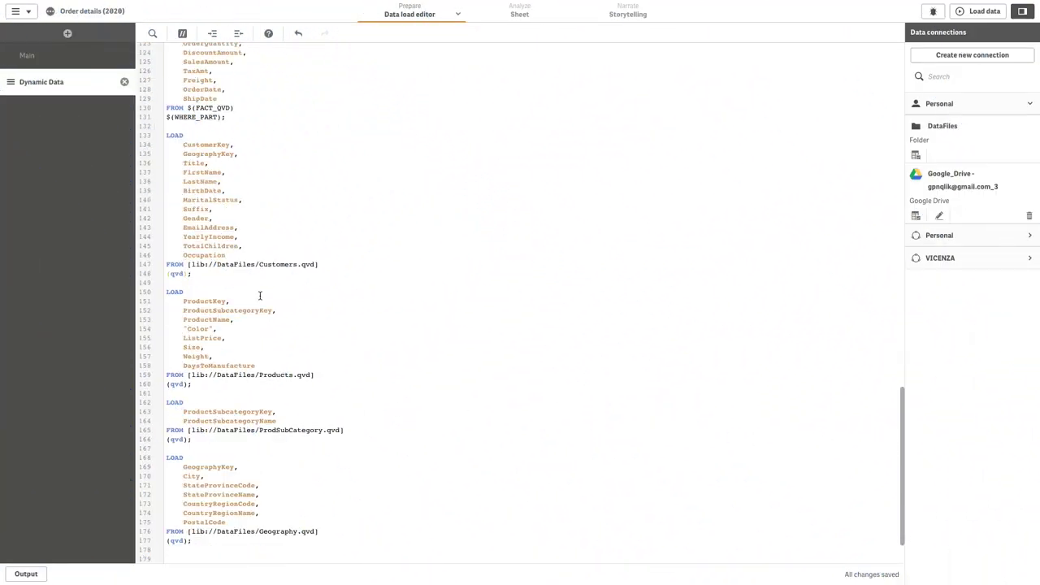
# Add 'where Exists(CustomerKey)' on a new line ending the Customers load.
pyautogui.click(187, 273)
pyautogui.press('Return')
pyautogui.write('where')
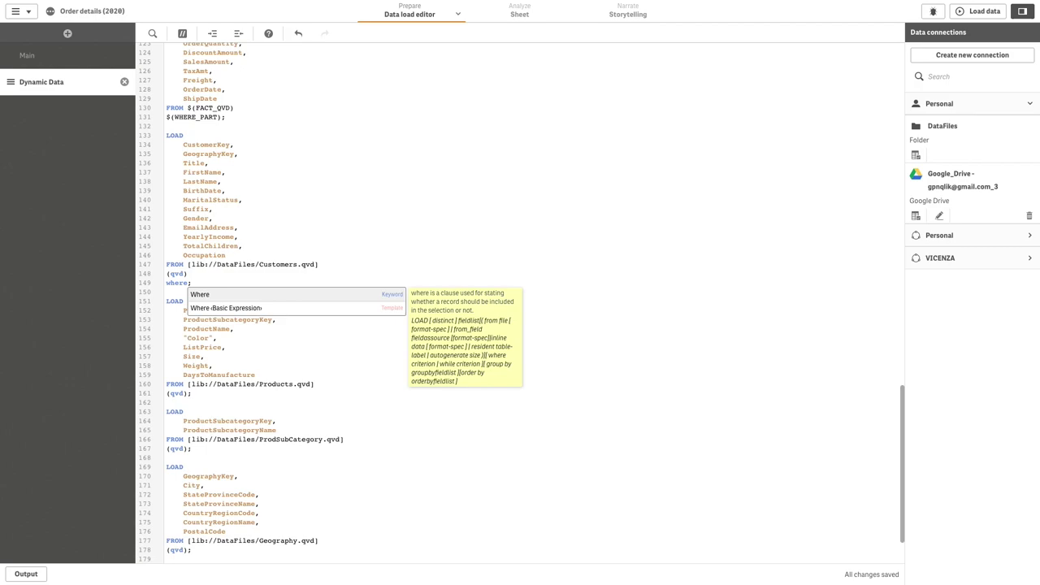
pyautogui.write(' exists')
pyautogui.press('Return')
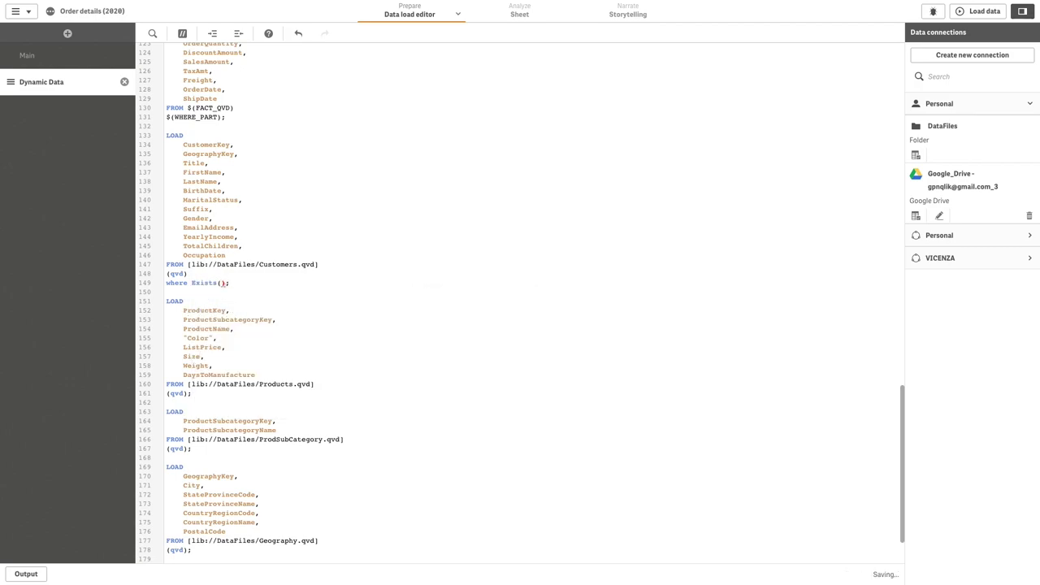
pyautogui.write('Cu')
pyautogui.press('Return')
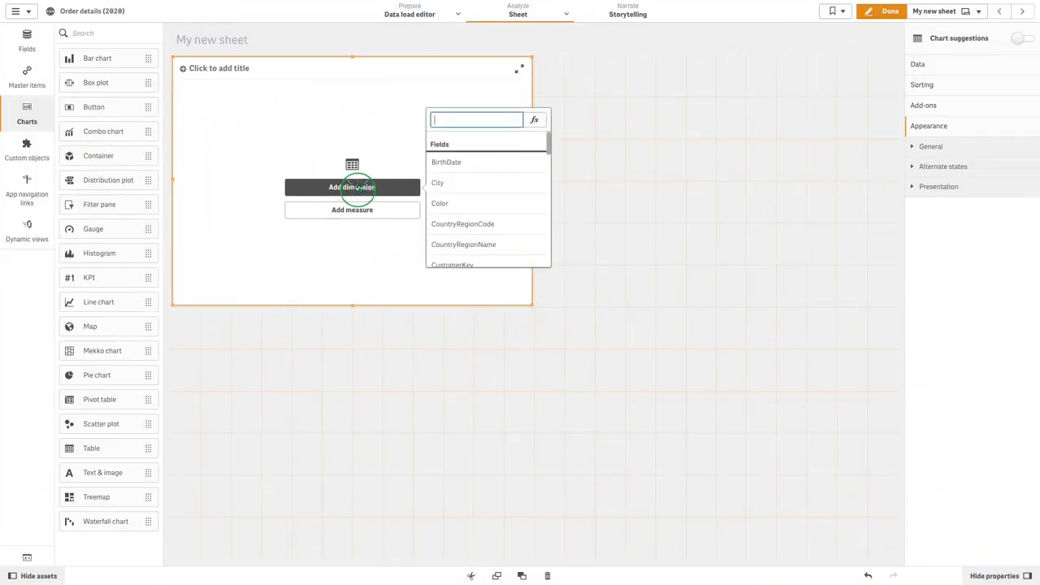
# Add SalesOrderNumber, SalesOrderLineNumber and OrderDate as the table's dimension columns.
pyautogui.write('Sales')
pyautogui.click(474, 204)
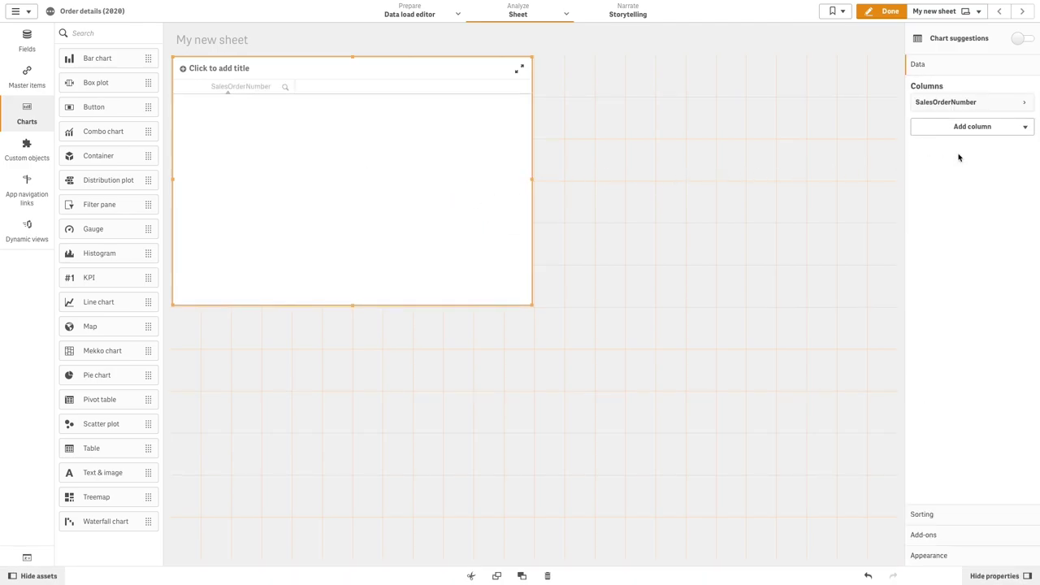
pyautogui.click(1022, 128)
pyautogui.click(993, 152)
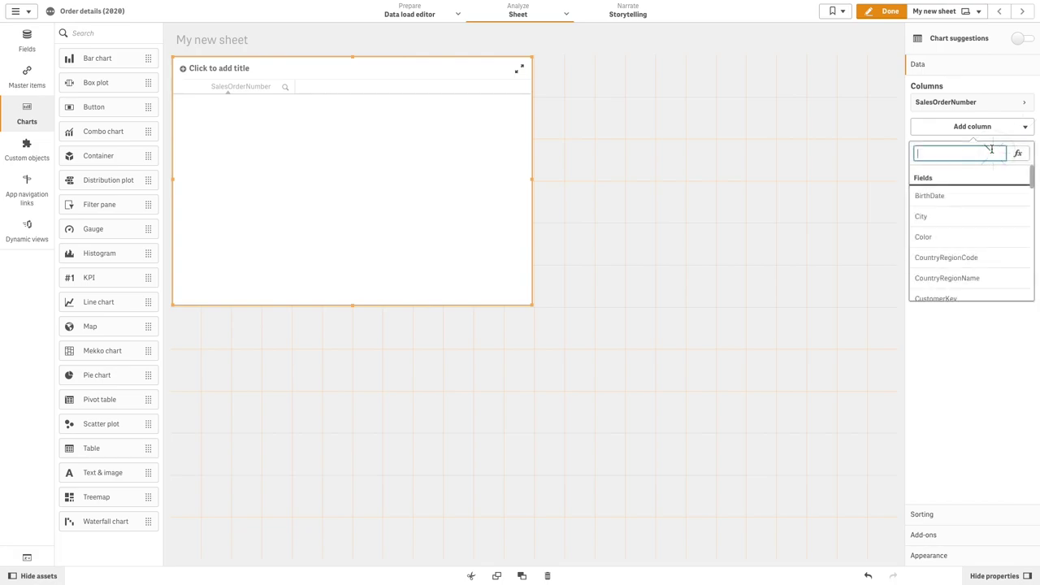
pyautogui.write('SalesOr')
pyautogui.press('Down')
pyautogui.click(952, 196)
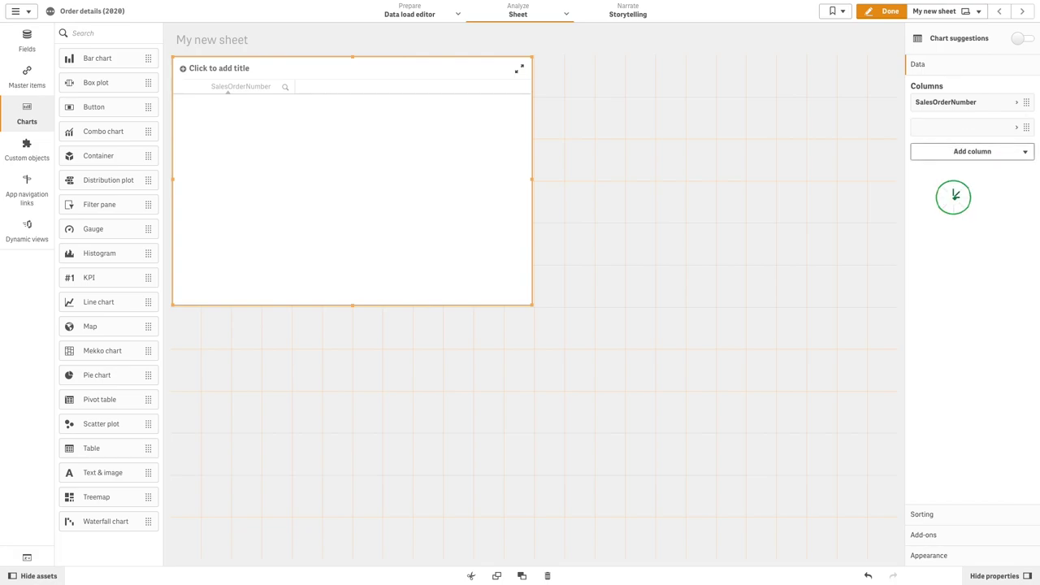
pyautogui.click(992, 155)
pyautogui.click(979, 172)
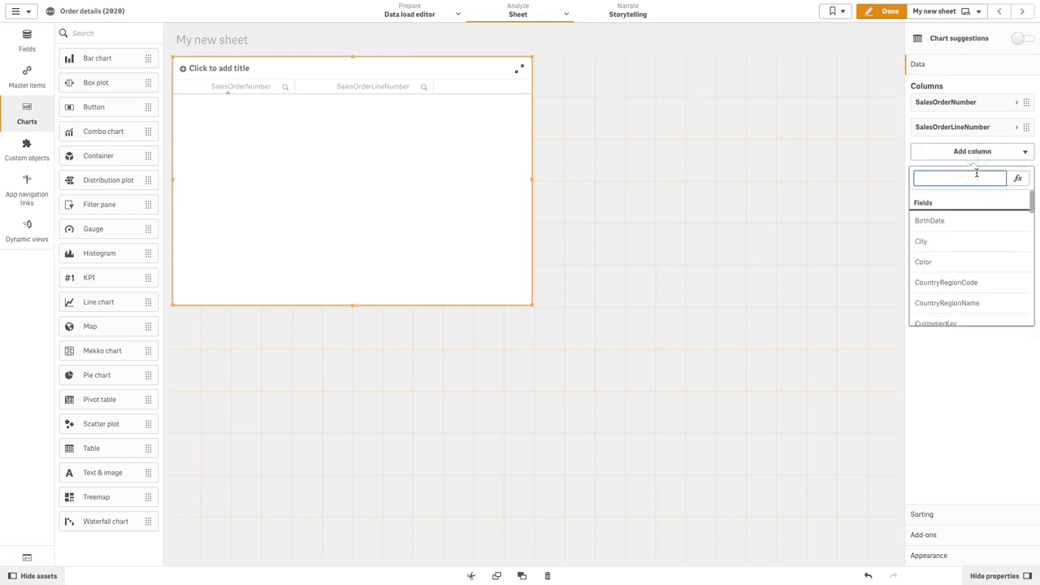
pyautogui.write('OrderQuantity')
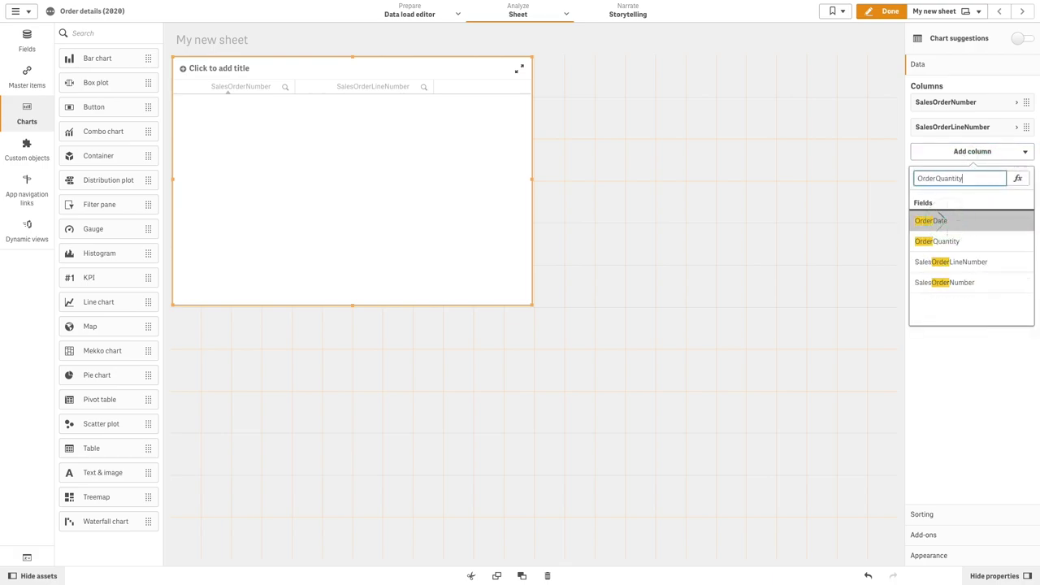
pyautogui.click(942, 221)
# Add a Sum(SalesAmount) measure column to the table.
pyautogui.click(992, 175)
pyautogui.click(980, 229)
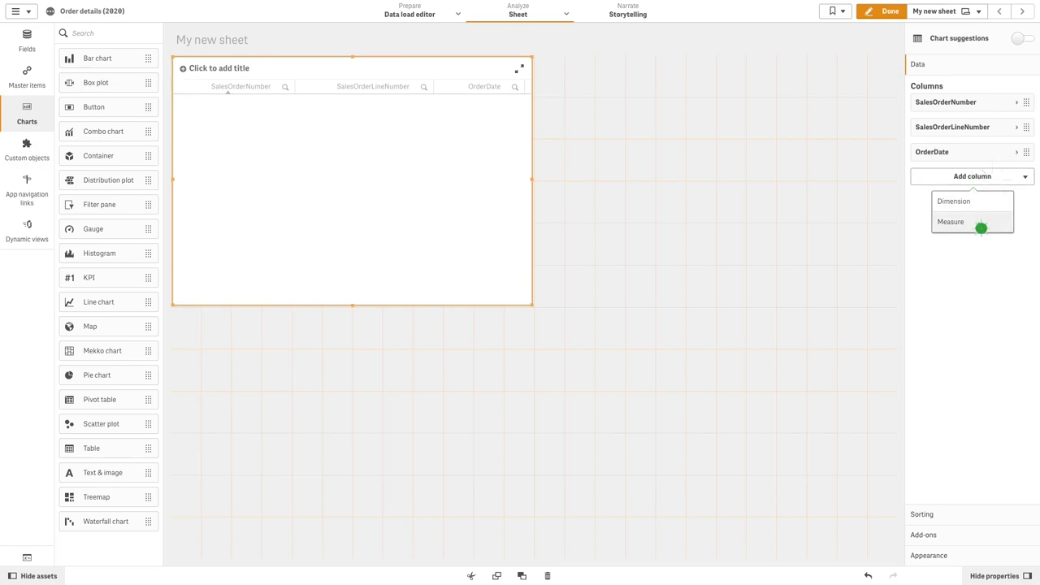
pyautogui.write('Sales')
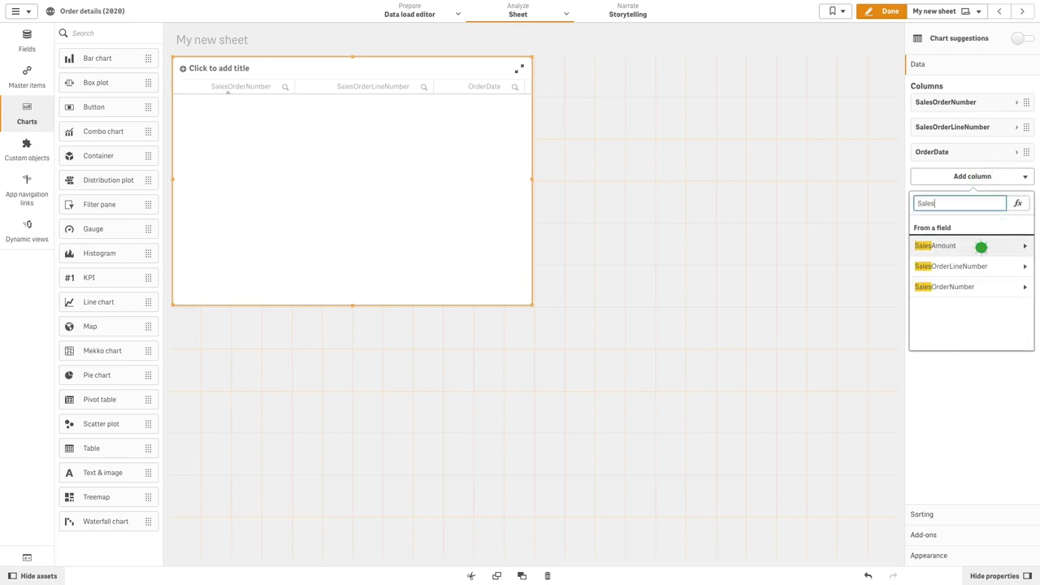
pyautogui.click(979, 246)
pyautogui.click(975, 243)
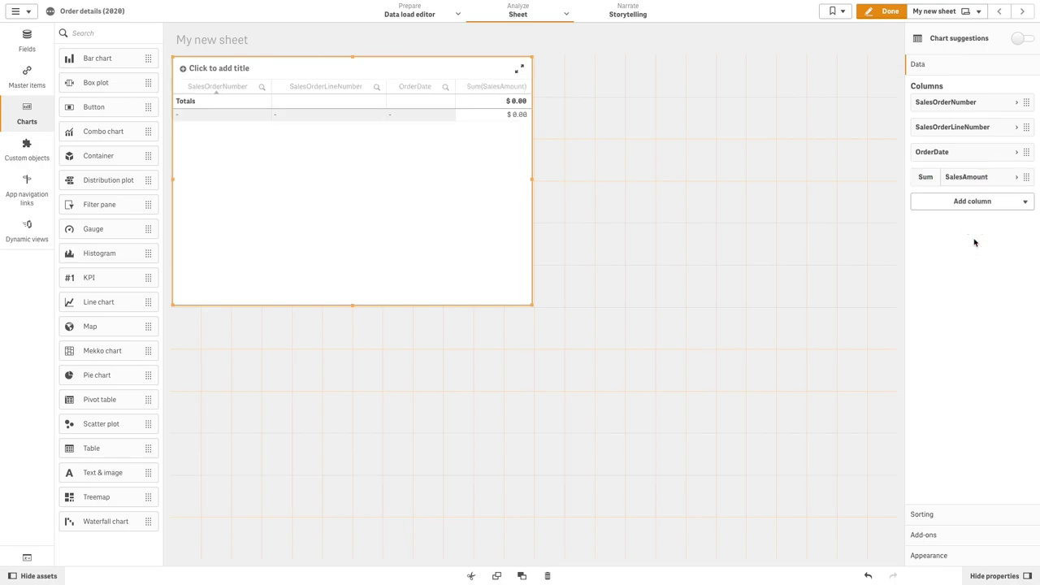
# Label the Sum(SalesAmount) column 'Sales Amount'.
pyautogui.click(971, 180)
pyautogui.click(956, 259)
pyautogui.write('S')
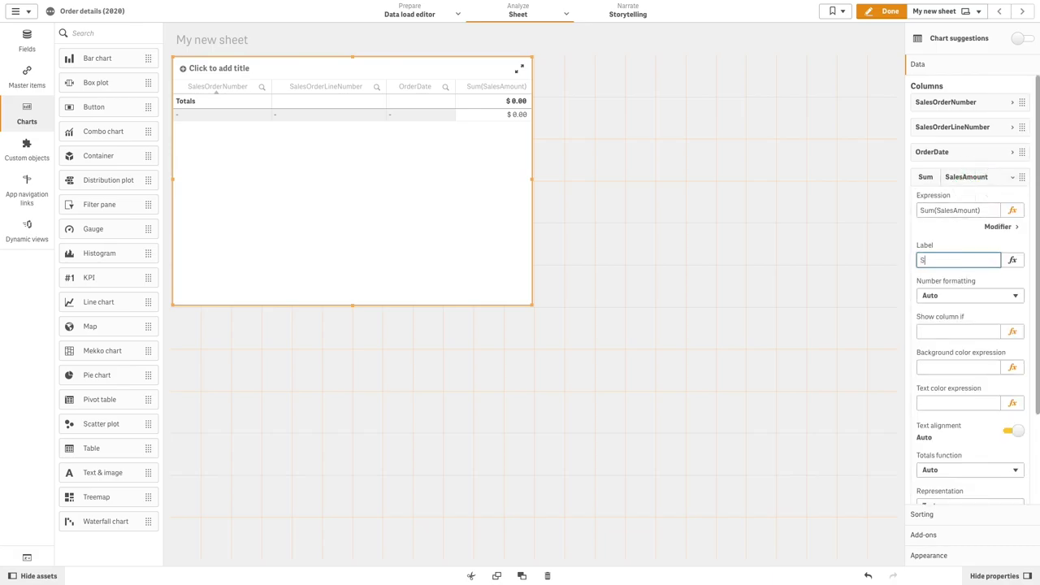
pyautogui.write('ales Amount')
pyautogui.click(972, 176)
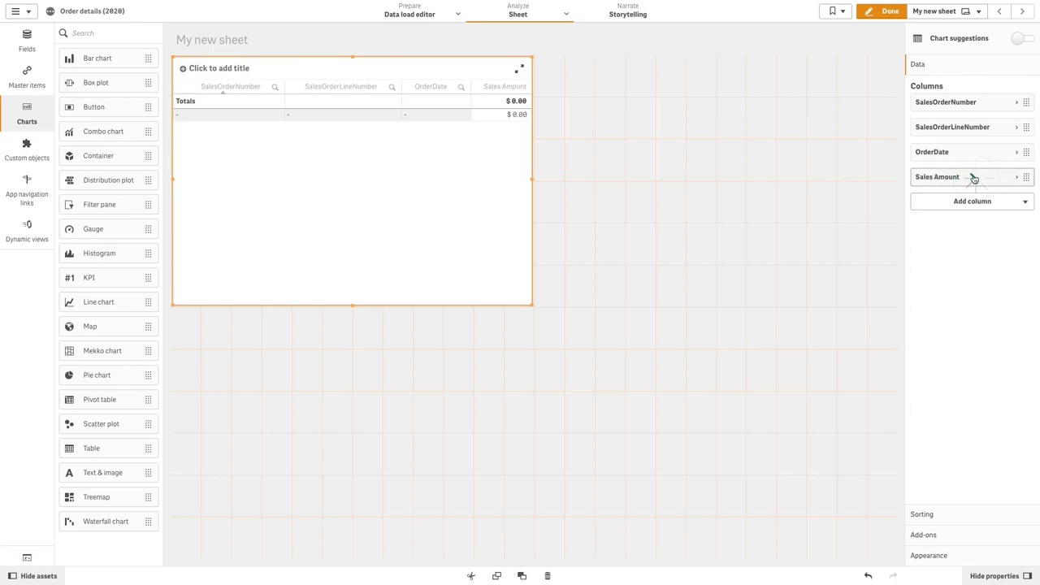
# Add a Sum(OrderQuantity) measure column labelled 'Order Quantity'.
pyautogui.click(981, 202)
pyautogui.click(966, 246)
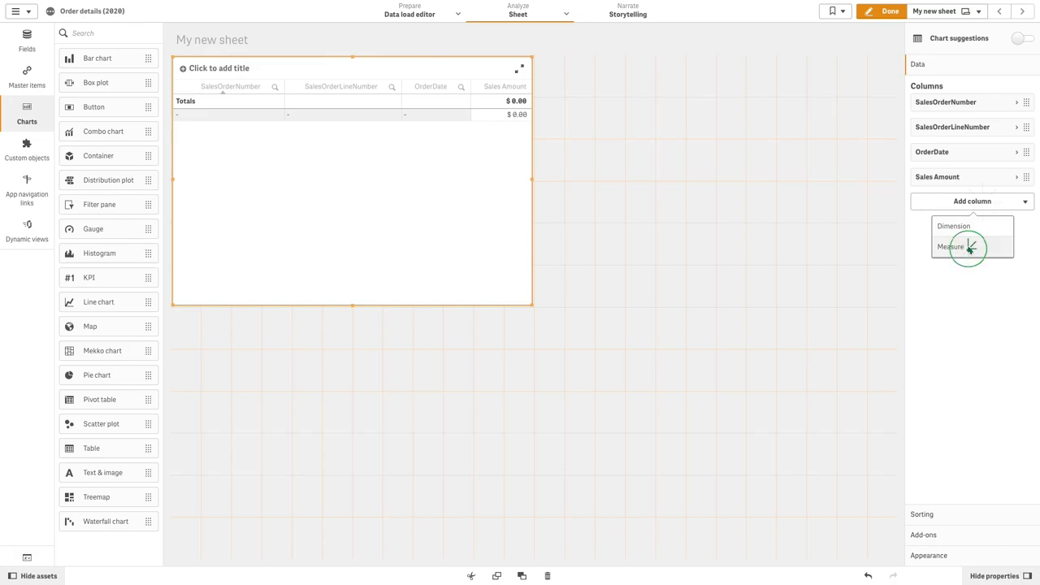
pyautogui.write('order')
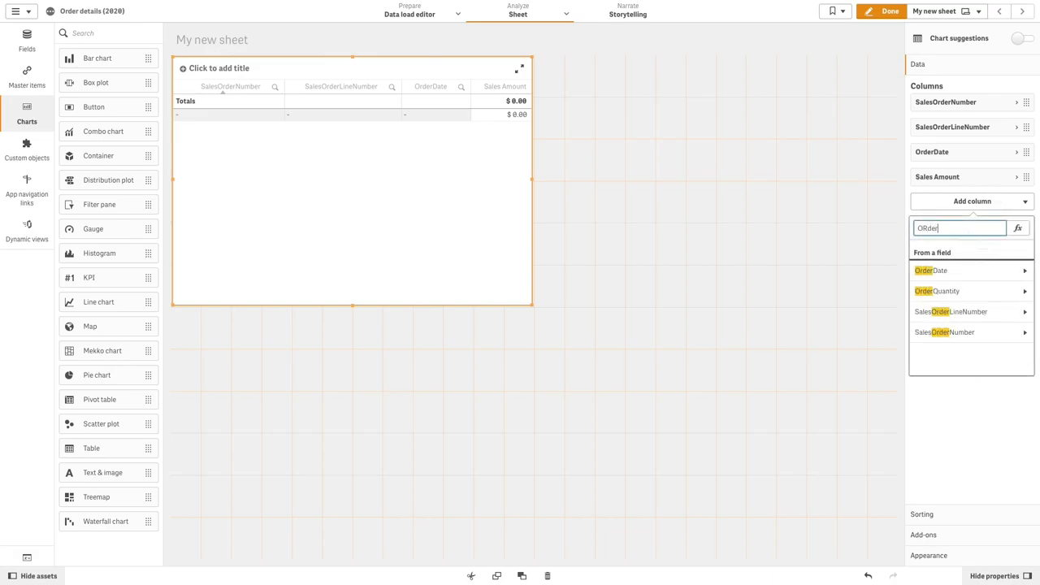
pyautogui.click(965, 297)
pyautogui.click(942, 265)
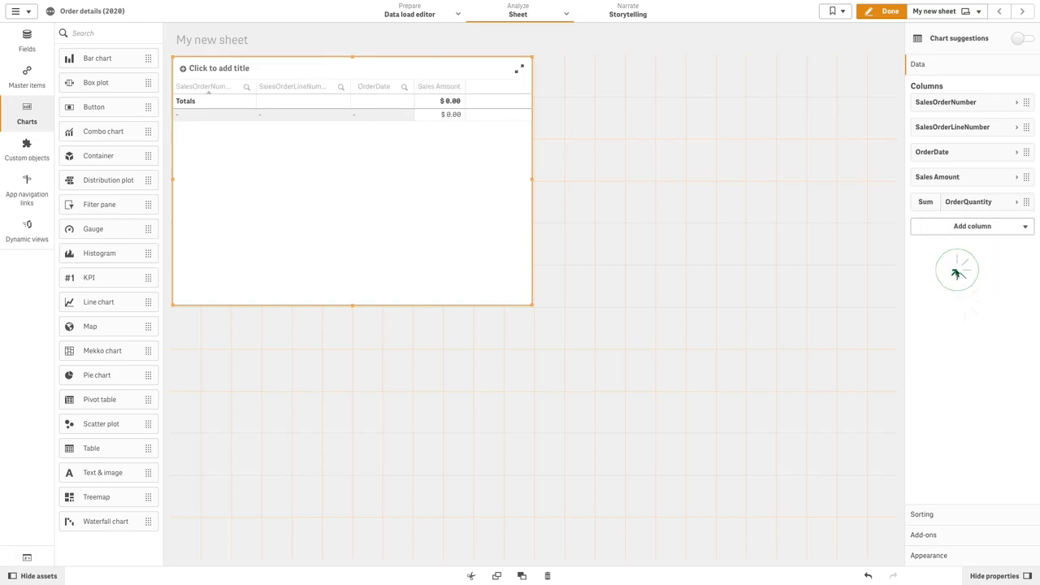
pyautogui.click(956, 206)
pyautogui.click(951, 286)
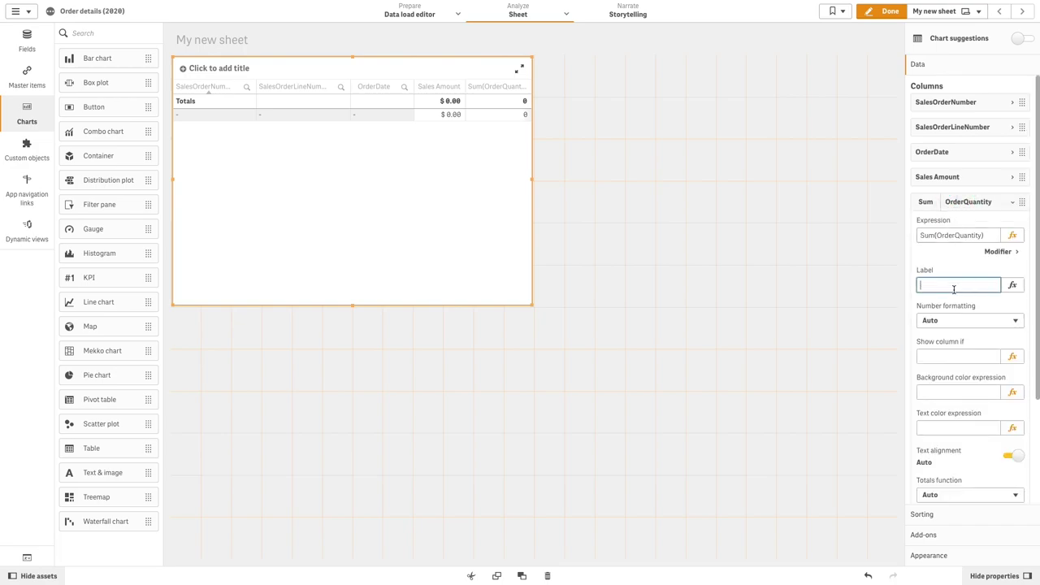
pyautogui.write('Order Quantity')
pyautogui.click(991, 204)
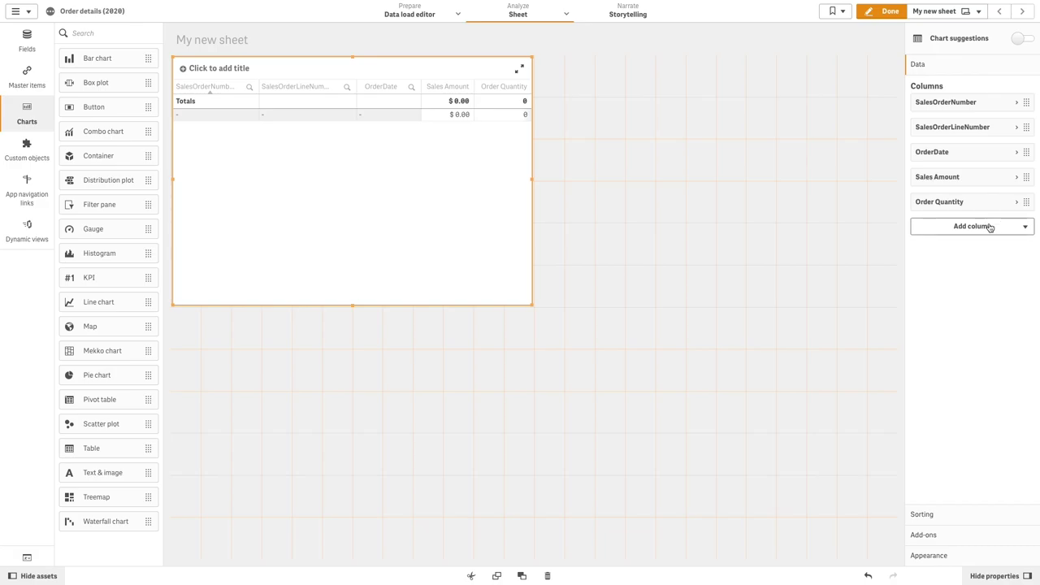
# Add a Sum(TaxAmt) column labelled 'Tax Amt' and place a new KPI beside the table.
pyautogui.click(991, 225)
pyautogui.click(982, 272)
pyautogui.write('Tax')
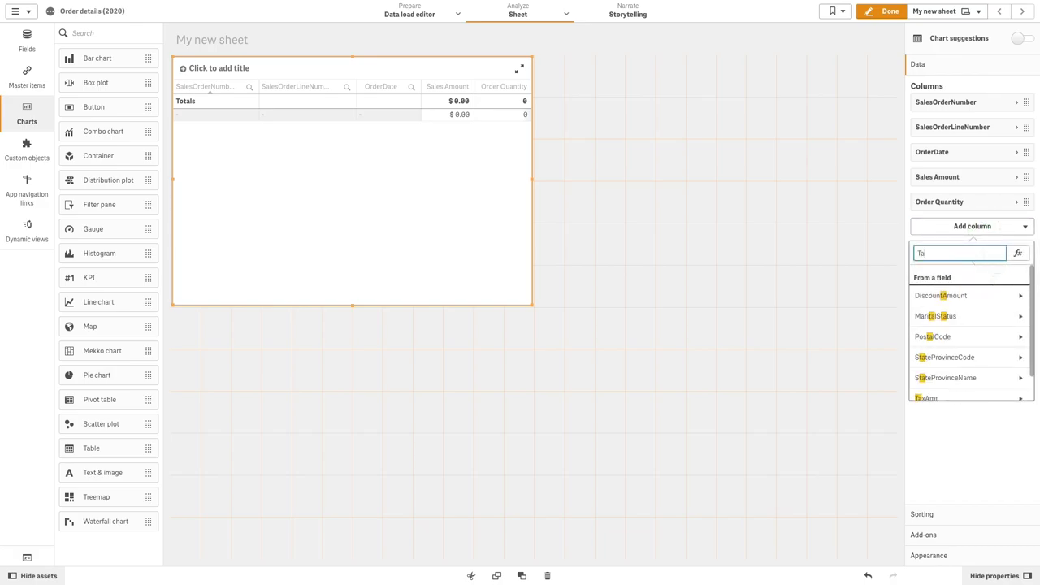
pyautogui.click(979, 299)
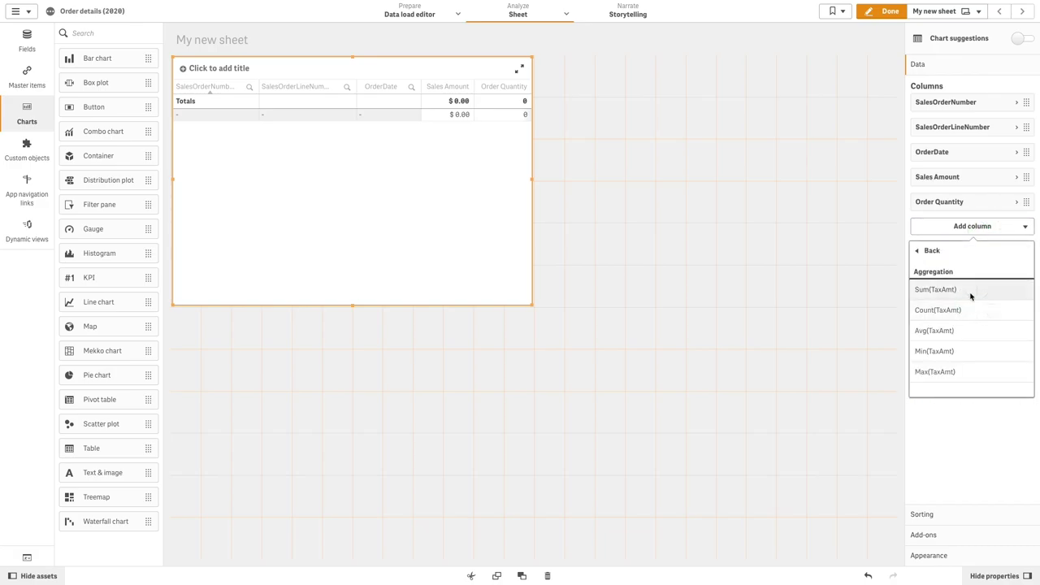
pyautogui.click(971, 295)
pyautogui.click(966, 228)
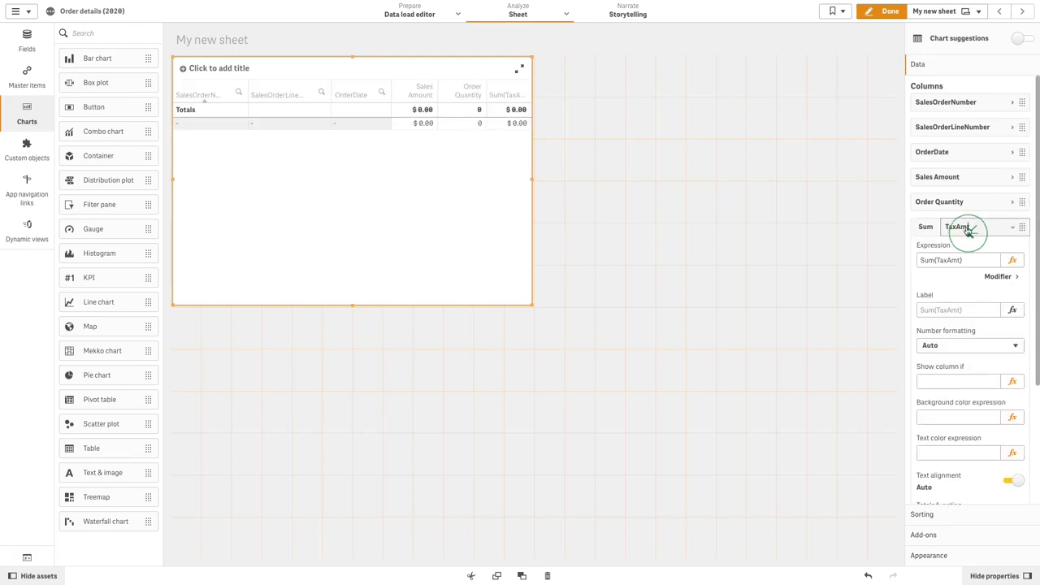
pyautogui.click(958, 309)
pyautogui.write('Tax Amt')
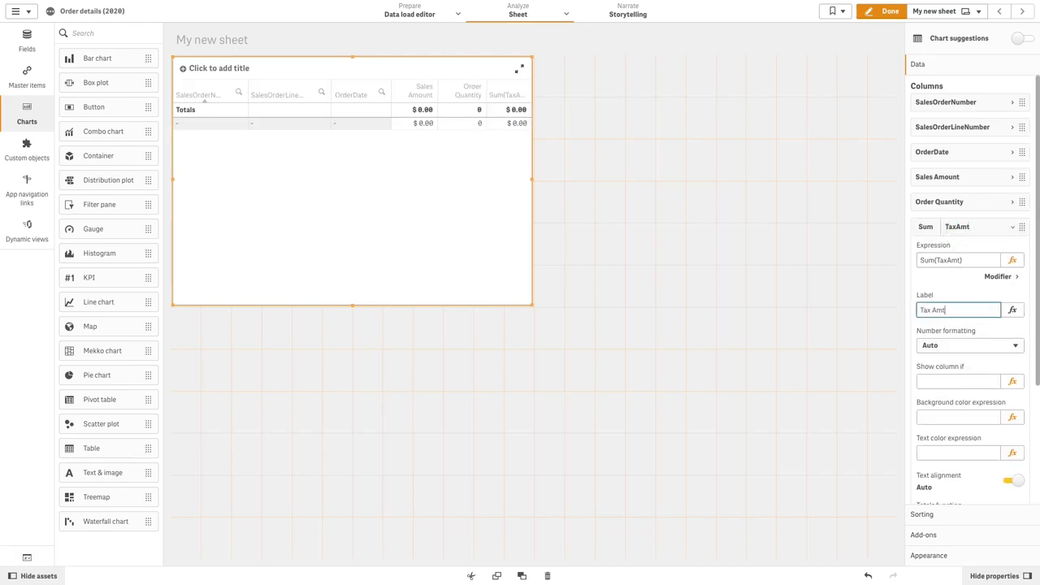
pyautogui.click(967, 228)
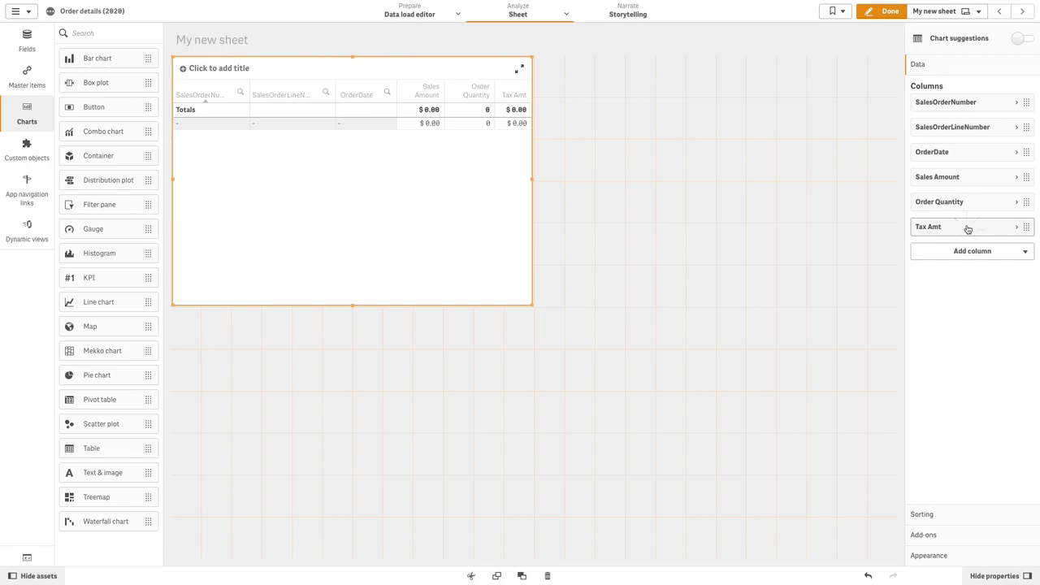
pyautogui.click(824, 295)
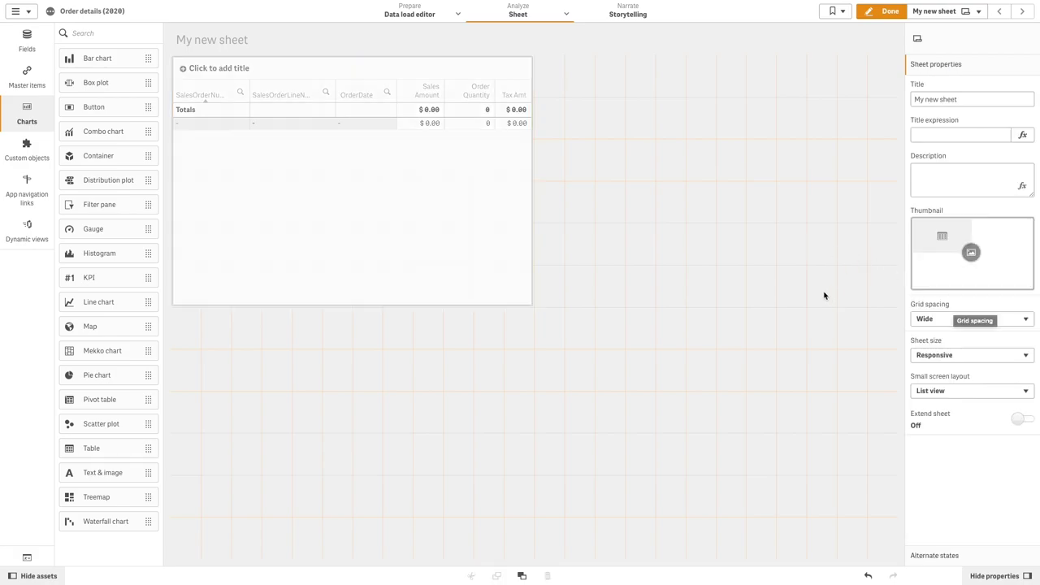
pyautogui.moveTo(86, 277); pyautogui.dragTo(724, 167)
# Give the KPI the measure count(distinct ProductName), label it #Products, and halve its height.
pyautogui.click(733, 186)
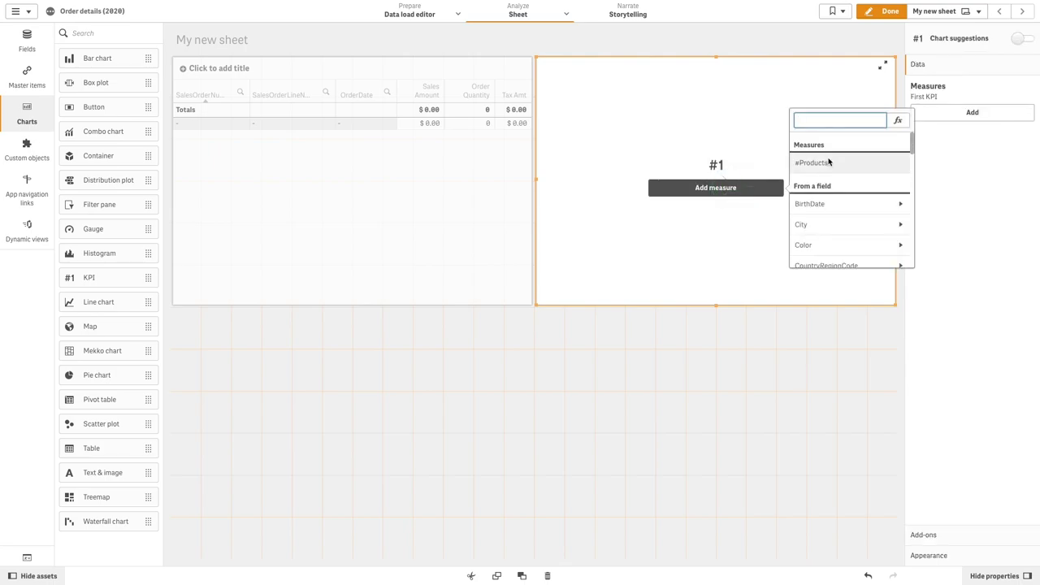
pyautogui.click(897, 122)
pyautogui.write('count')
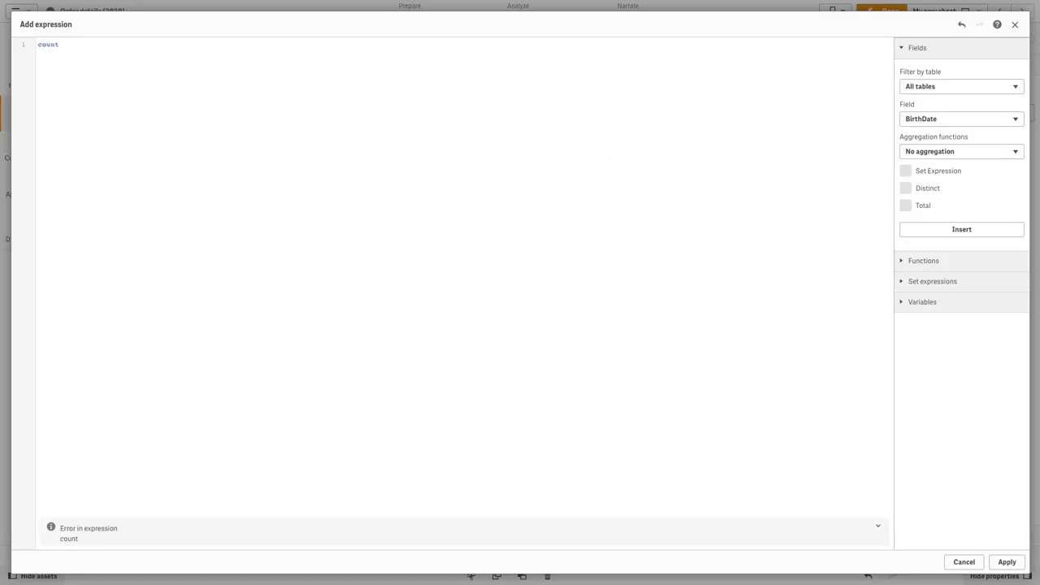
pyautogui.write('(distinct ProductName)')
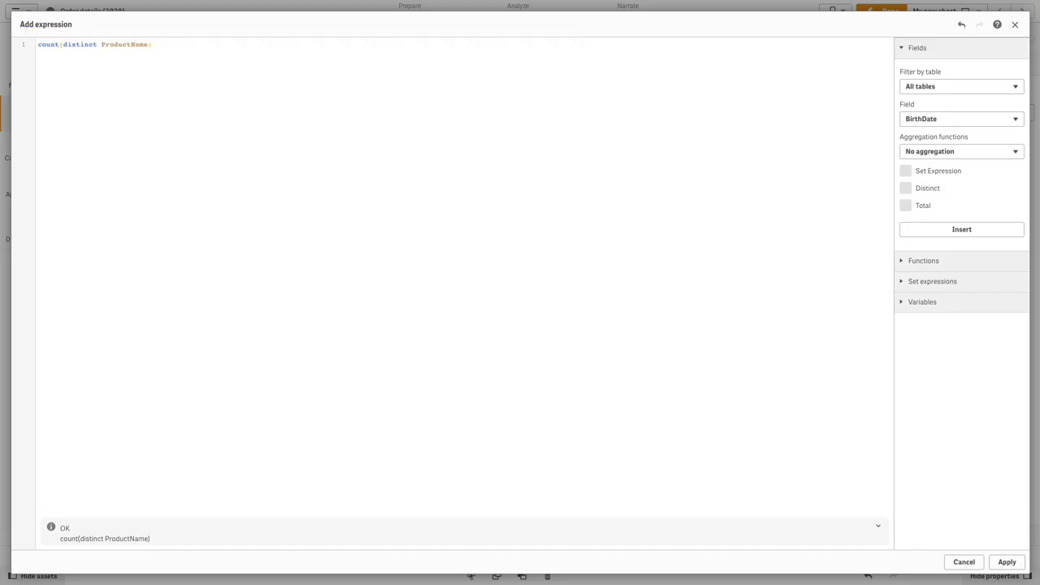
pyautogui.click(1006, 561)
pyautogui.click(961, 114)
pyautogui.click(945, 182)
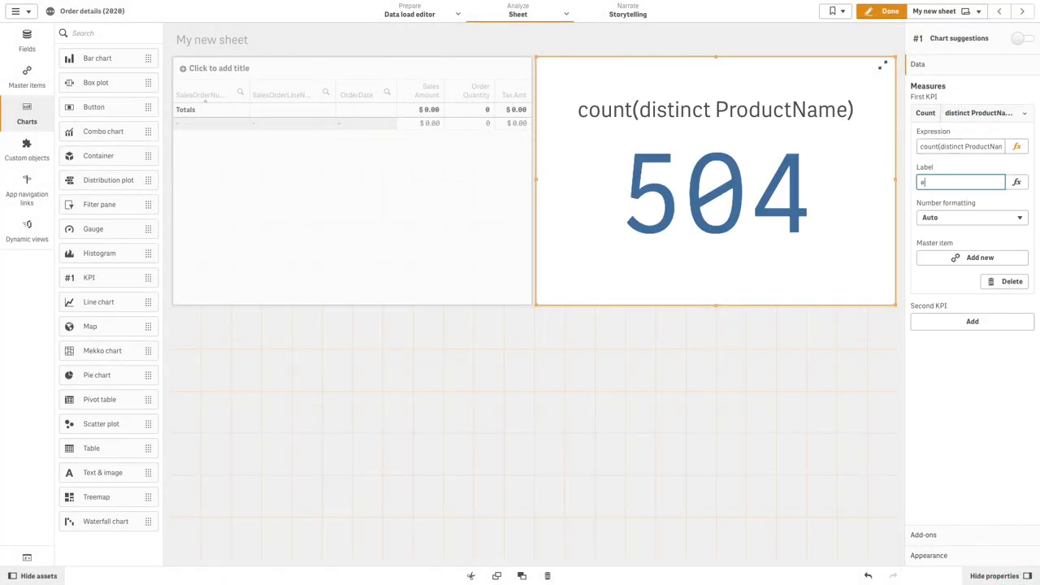
pyautogui.click(813, 203)
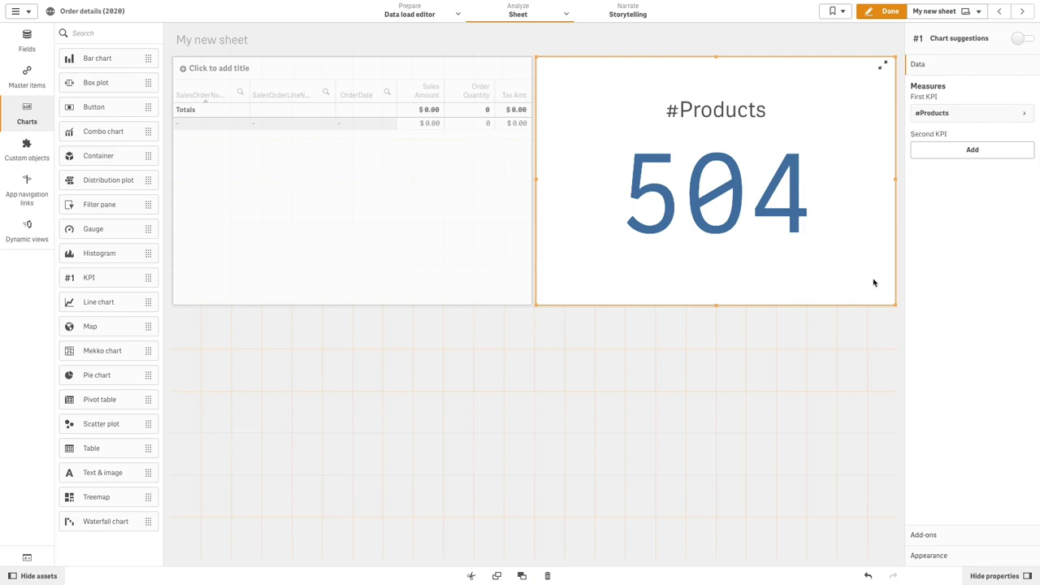
pyautogui.moveTo(893, 304); pyautogui.dragTo(788, 167)
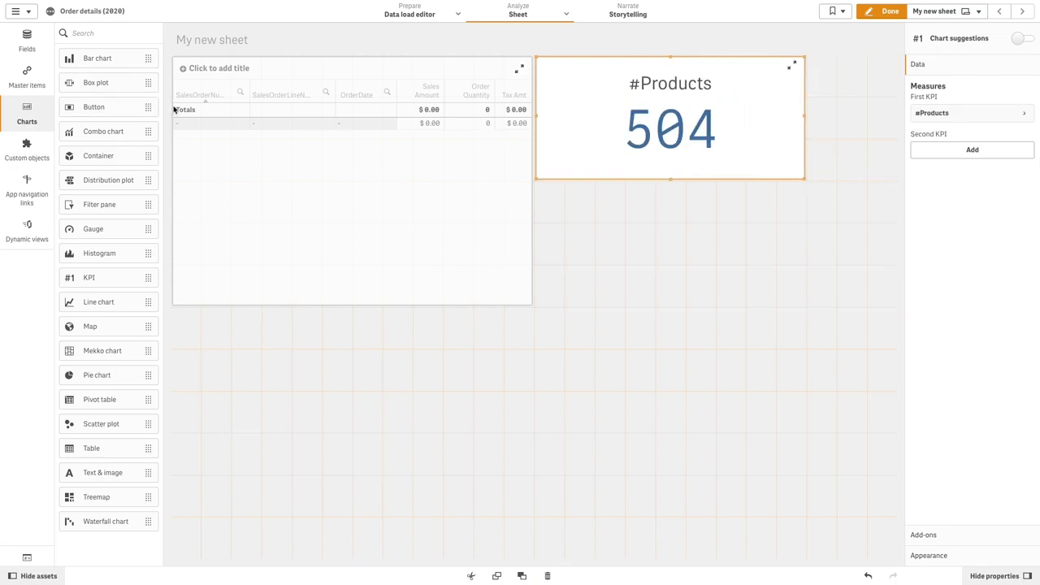
# Add a second KPI below with count(distinct EmailAddress), labelled #Customers.
pyautogui.moveTo(86, 278); pyautogui.dragTo(730, 264)
pyautogui.click(726, 257)
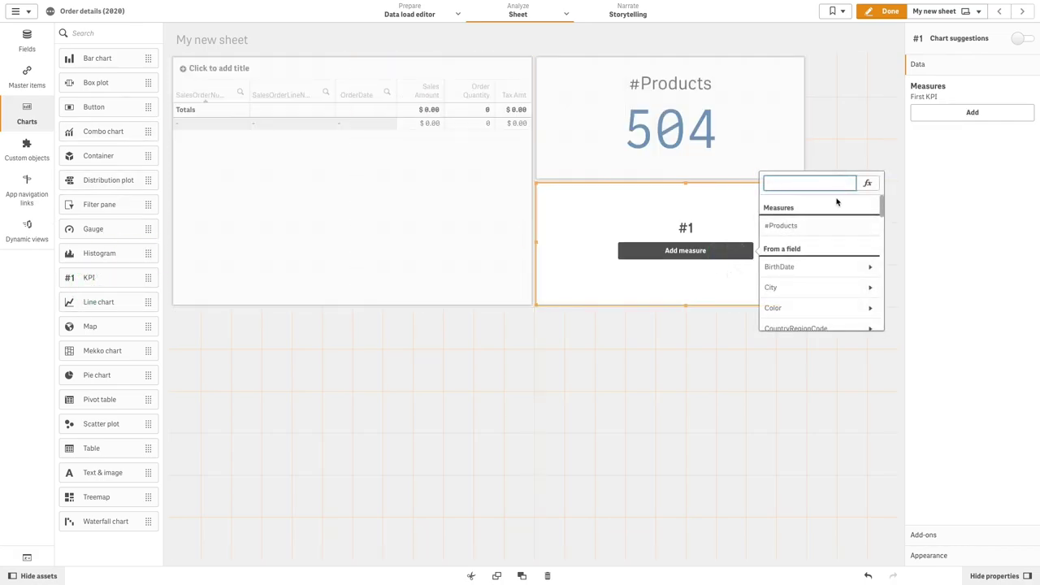
pyautogui.click(866, 183)
pyautogui.write('count(distin')
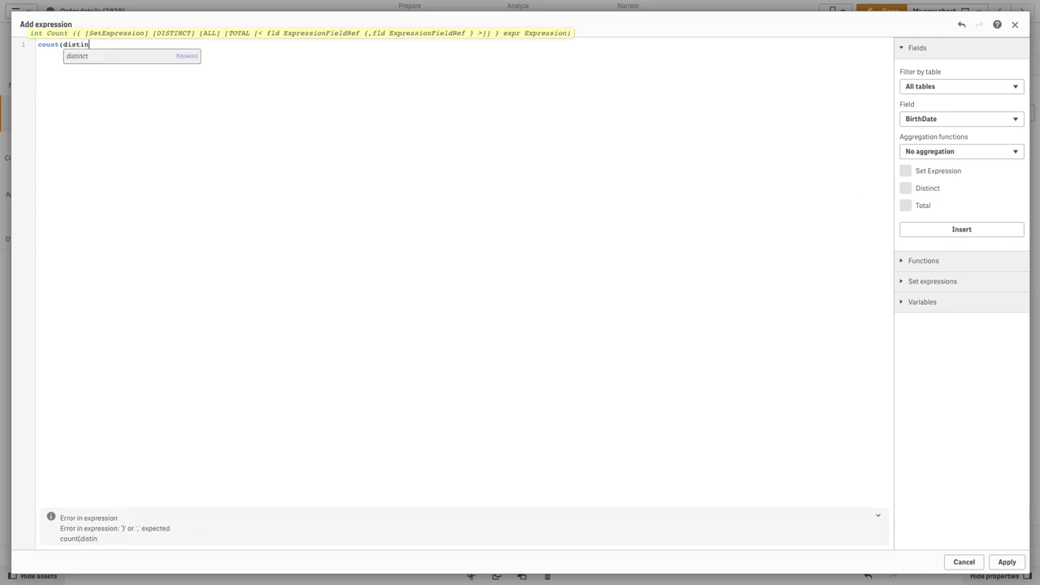
pyautogui.write('ct EmailAddress)')
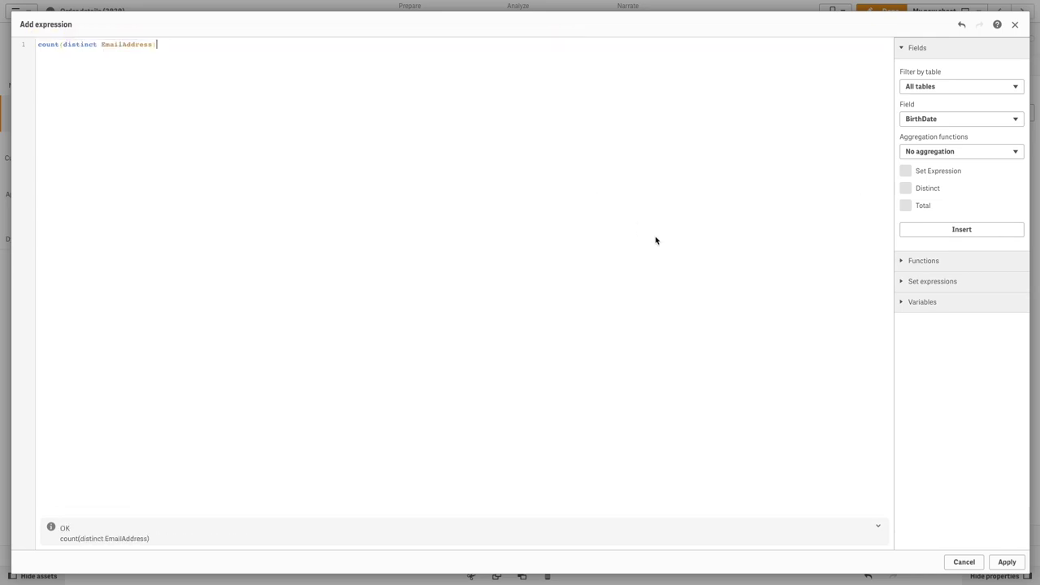
pyautogui.click(1005, 562)
pyautogui.click(954, 114)
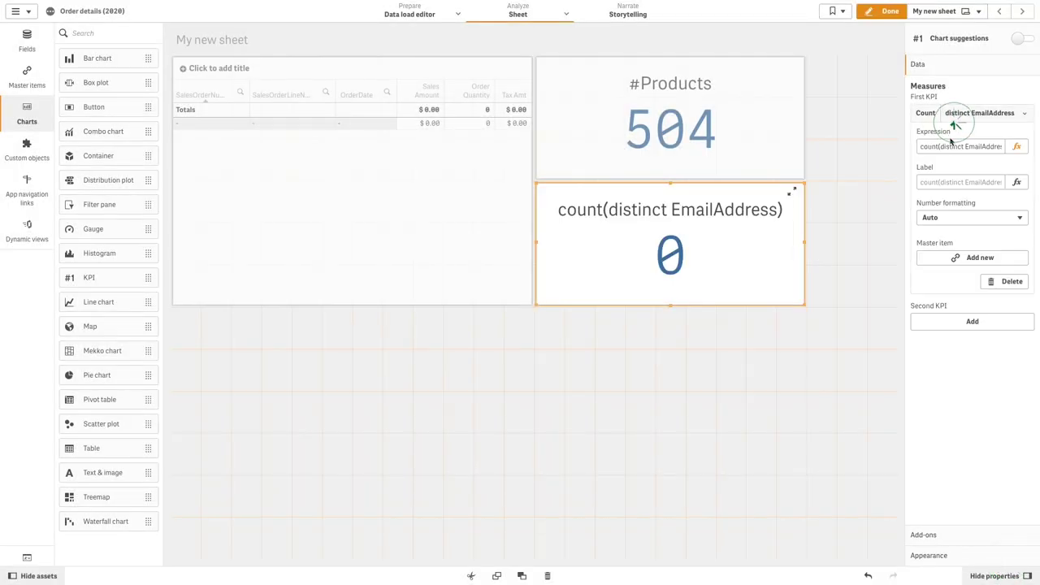
pyautogui.click(961, 182)
pyautogui.write('#')
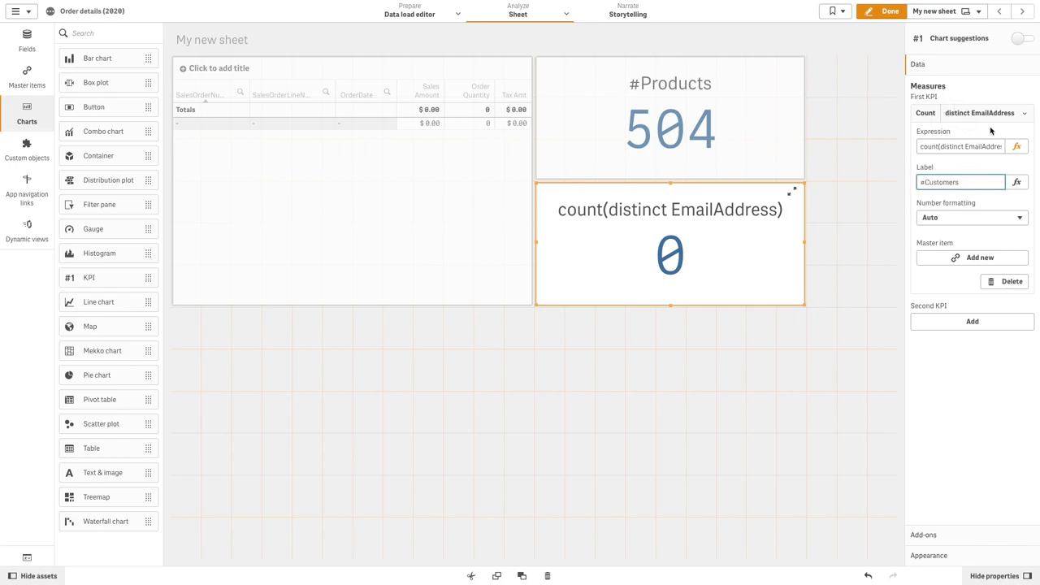
pyautogui.write('Customers')
pyautogui.click(993, 117)
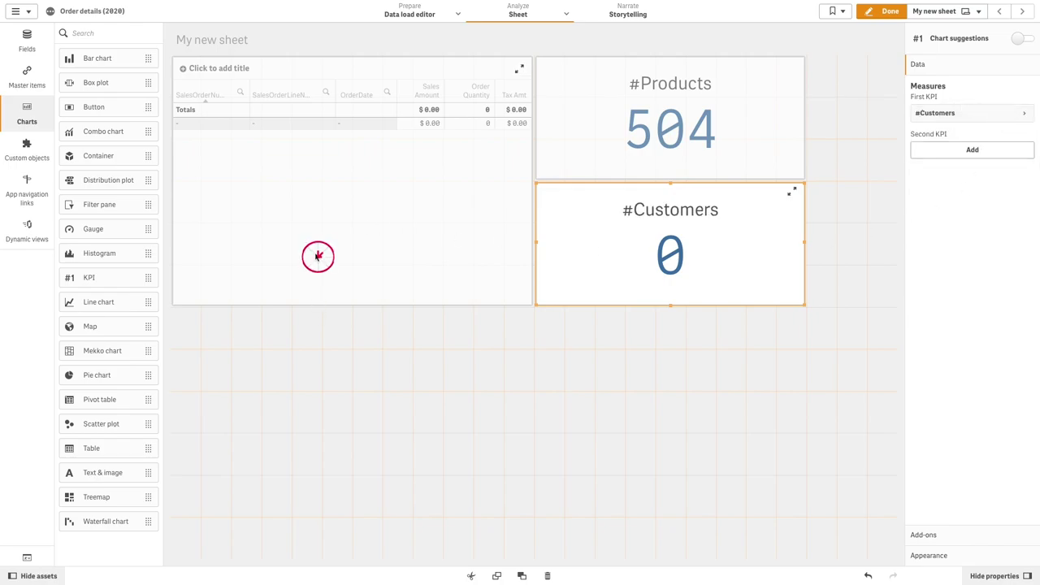
pyautogui.rightClick(317, 257)
# Save the sales table as the 'Sales Details' master visualization.
pyautogui.click(339, 219)
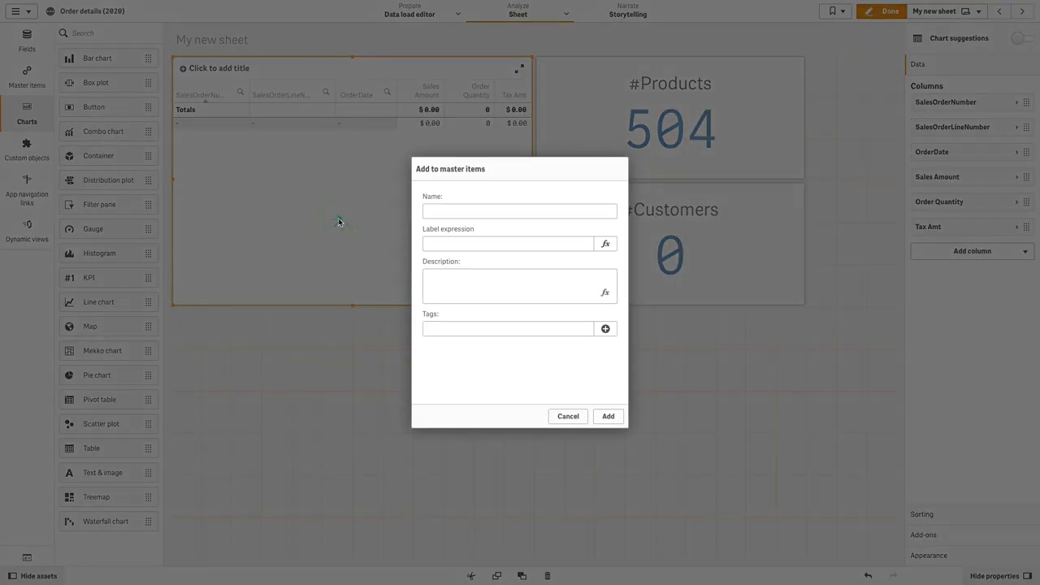
pyautogui.click(462, 213)
pyautogui.write('Sales Details')
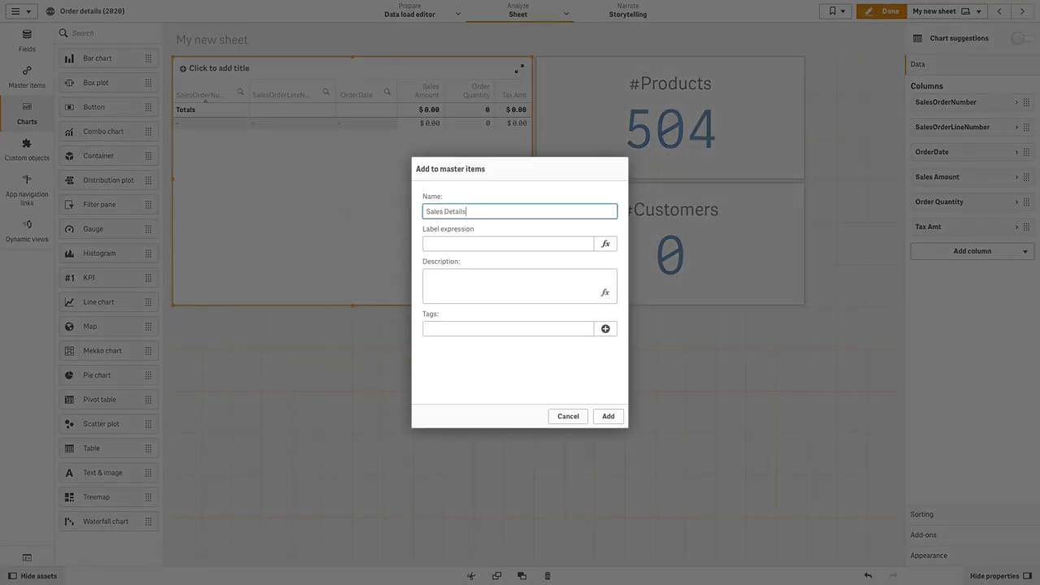
pyautogui.click(607, 416)
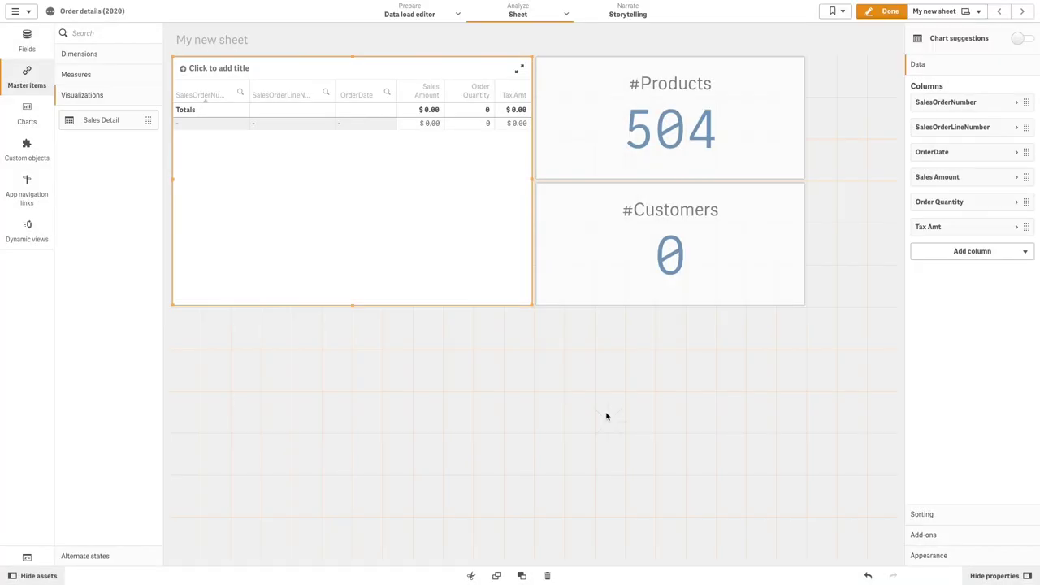
# Save the #Products KPI as a master visualization.
pyautogui.rightClick(728, 149)
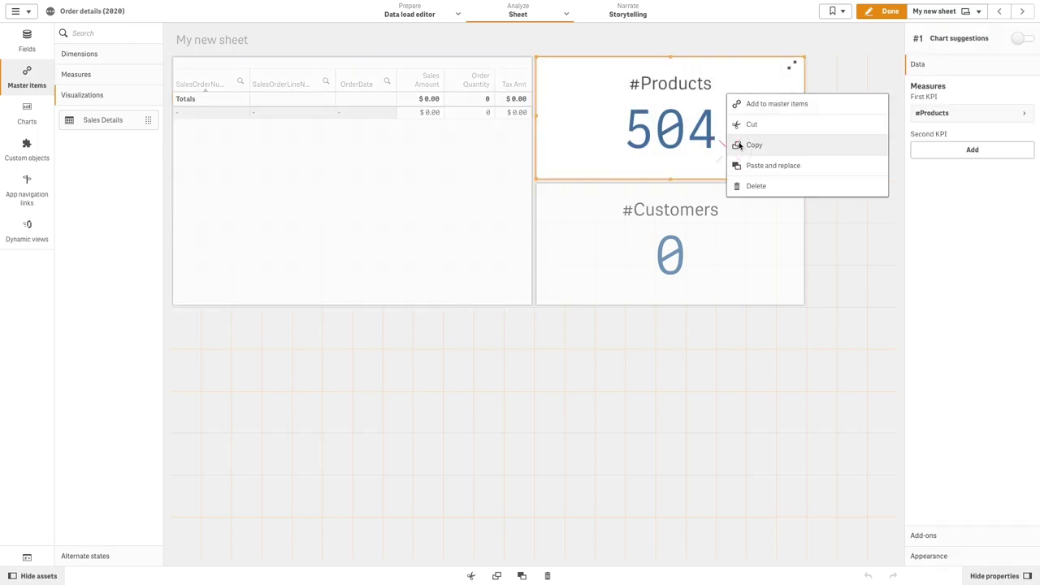
pyautogui.click(755, 107)
pyautogui.write('#Products')
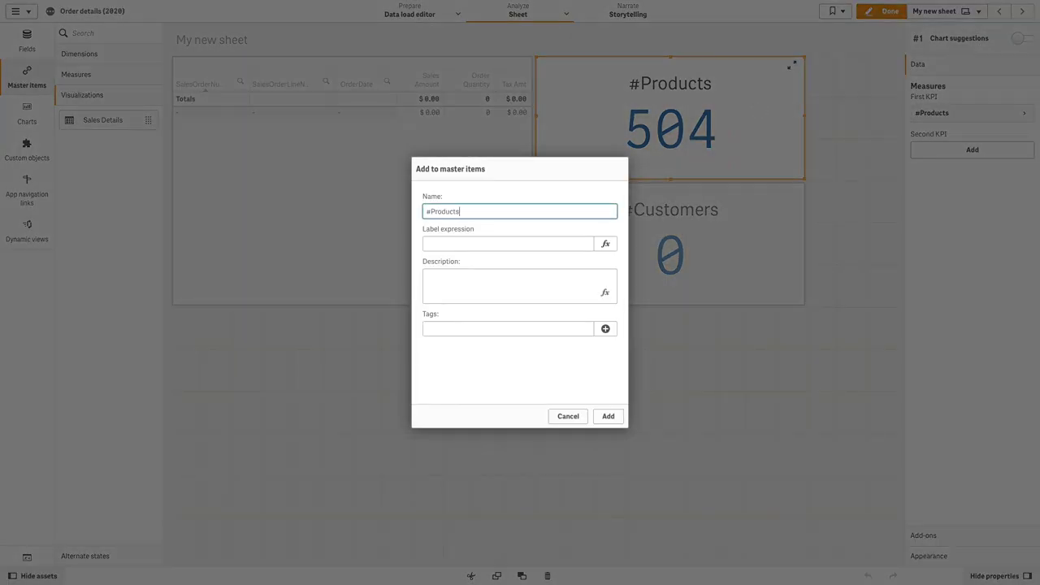
pyautogui.click(601, 416)
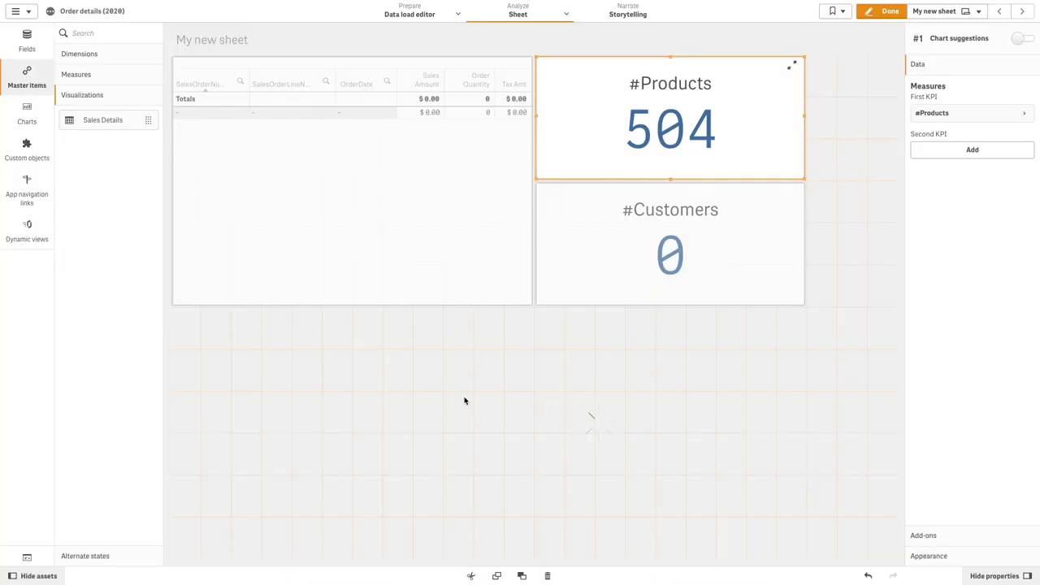
# Save the #Customers KPI as a linked master visualization.
pyautogui.rightClick(632, 230)
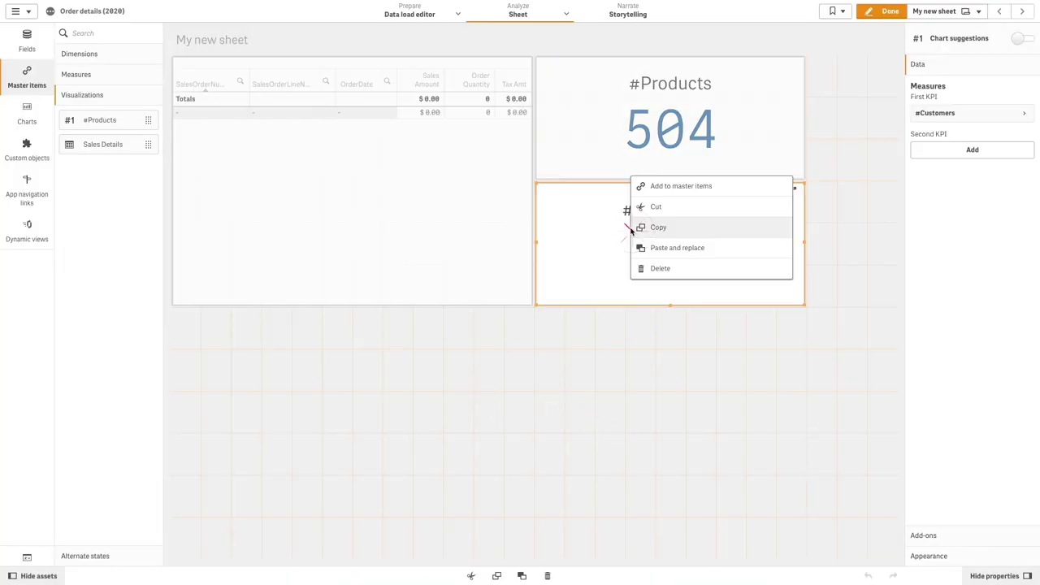
pyautogui.click(681, 186)
pyautogui.write('#Customers')
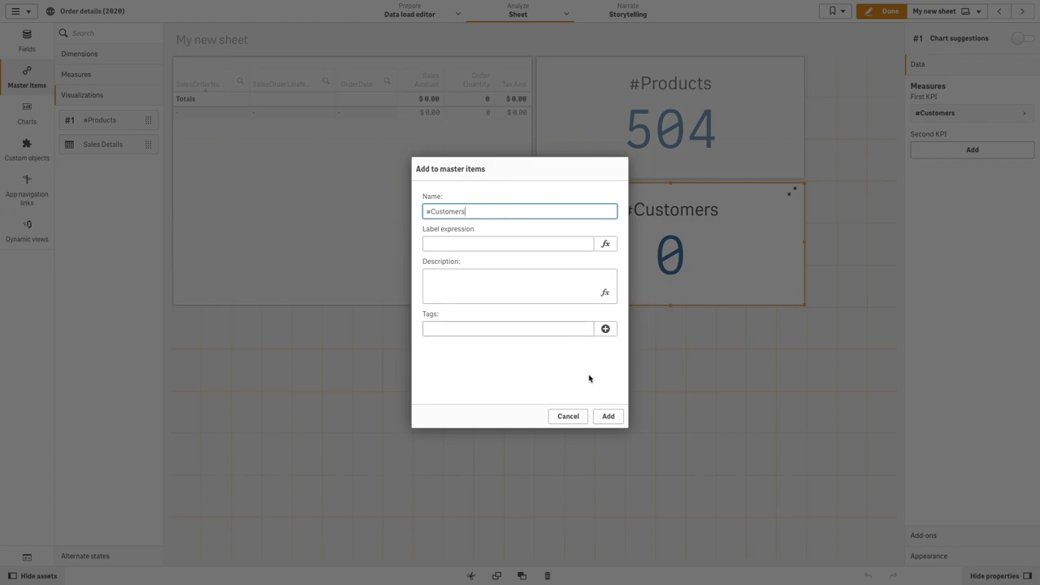
pyautogui.click(607, 416)
# From the hub, reopen My new sheet and start dynamic view 'My view' using Order details (2020).
pyautogui.click(18, 11)
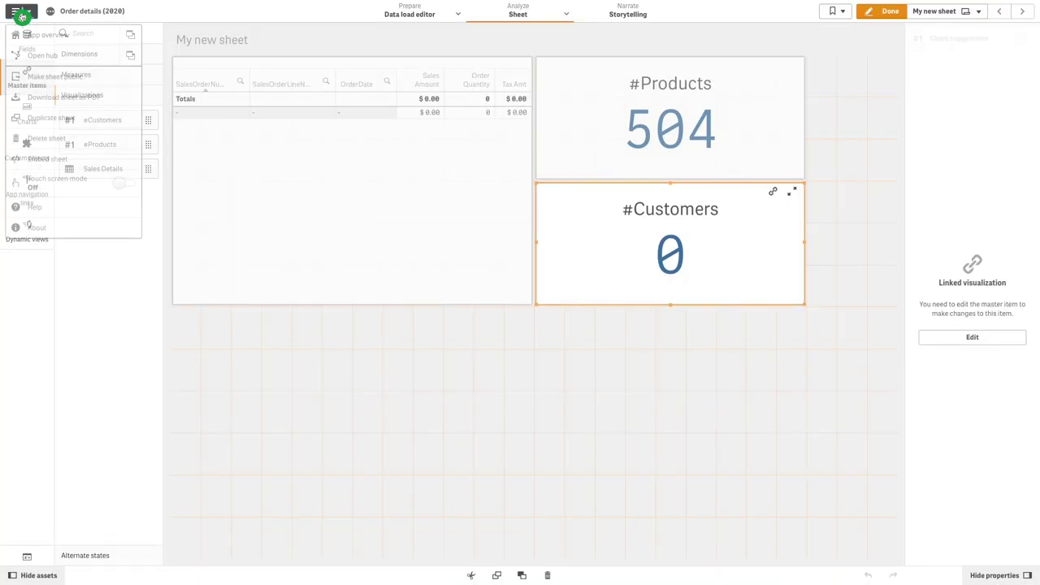
pyautogui.click(48, 59)
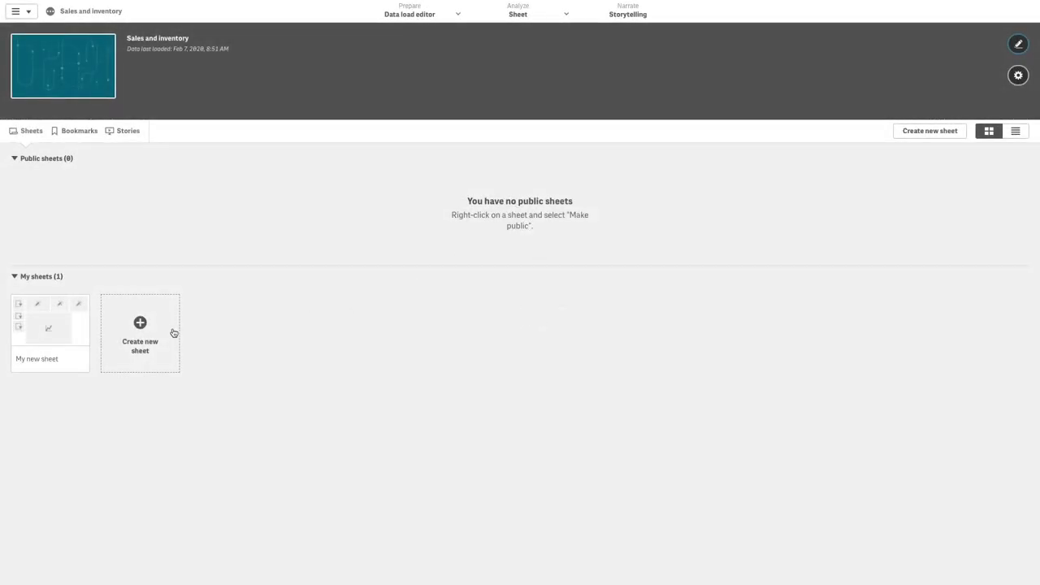
pyautogui.click(36, 338)
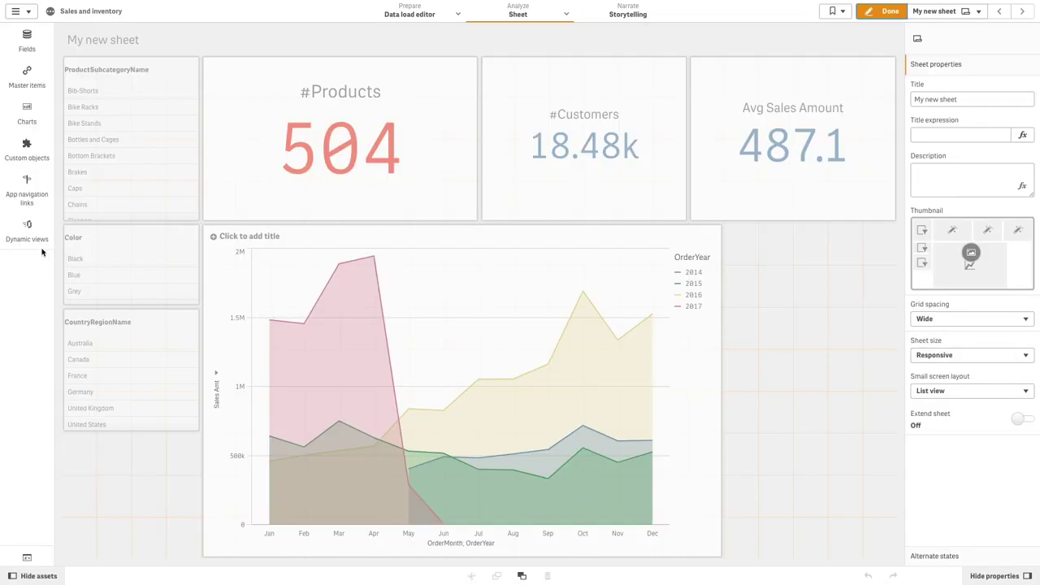
pyautogui.click(19, 232)
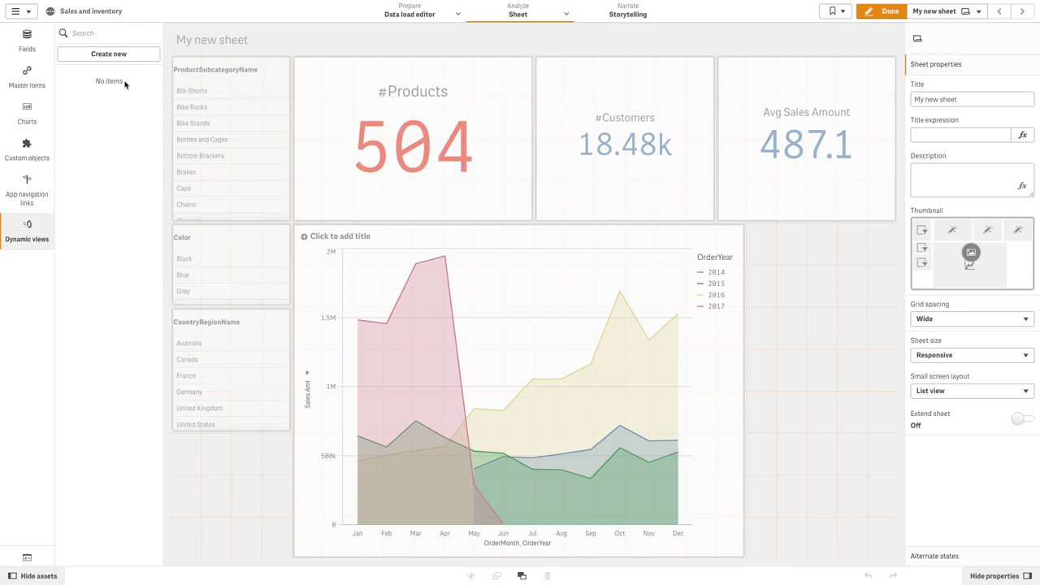
pyautogui.click(110, 55)
pyautogui.write('My view')
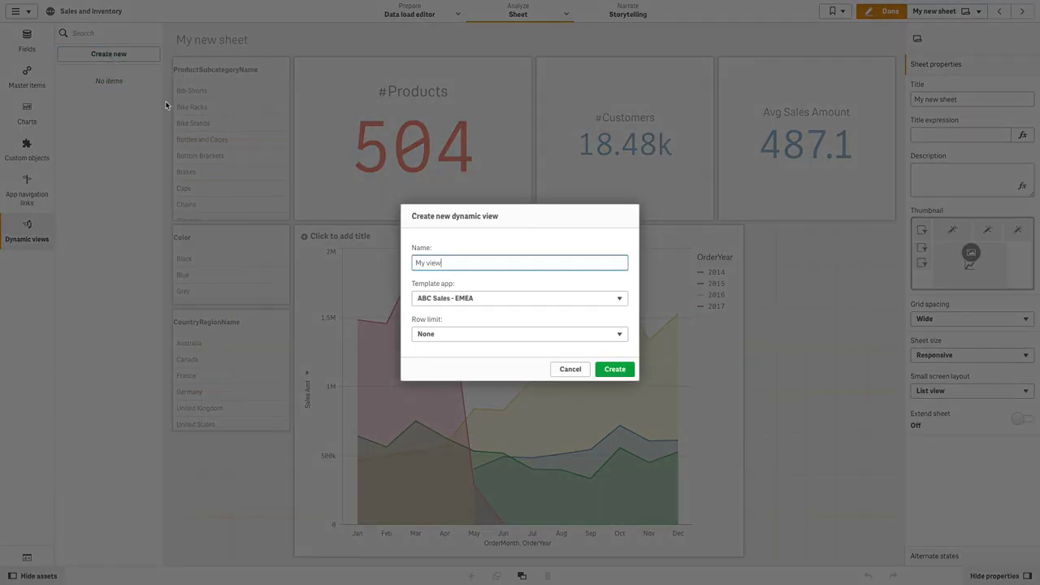
pyautogui.click(446, 298)
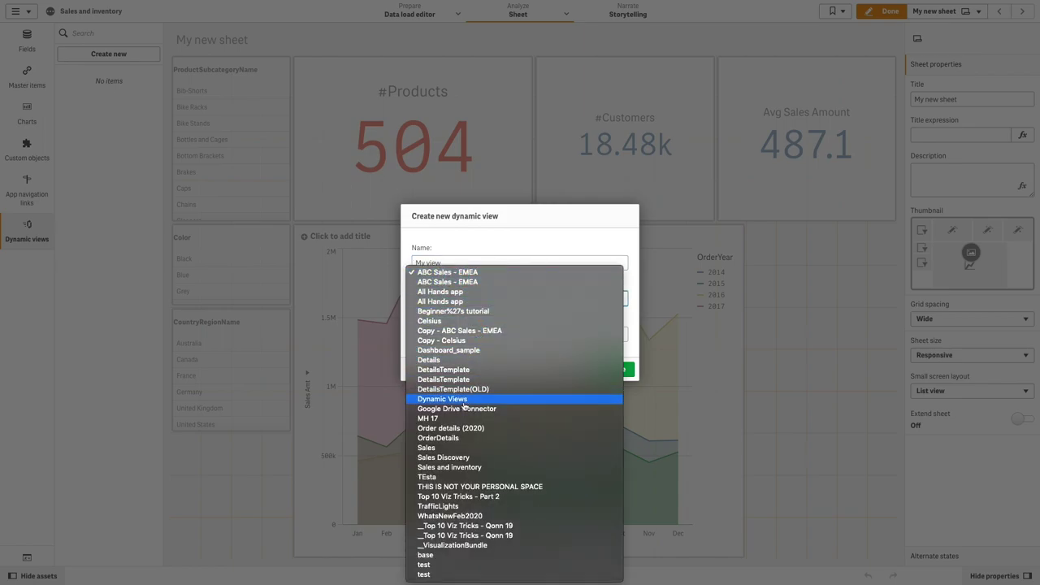
pyautogui.click(452, 428)
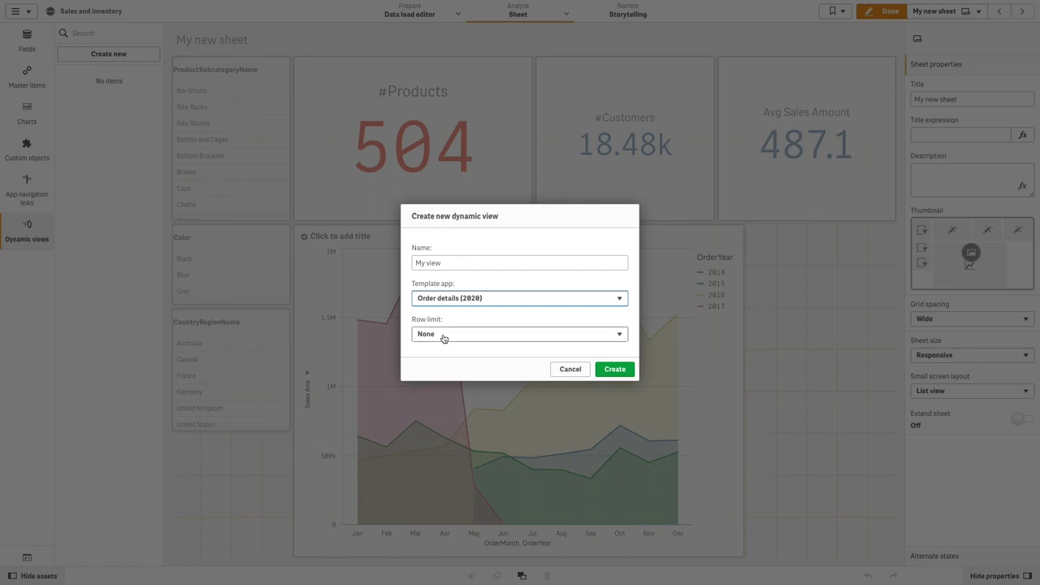
# Set the row limit expression count(distinct ProductName) with maximum 50 and create the view.
pyautogui.click(443, 335)
pyautogui.click(447, 351)
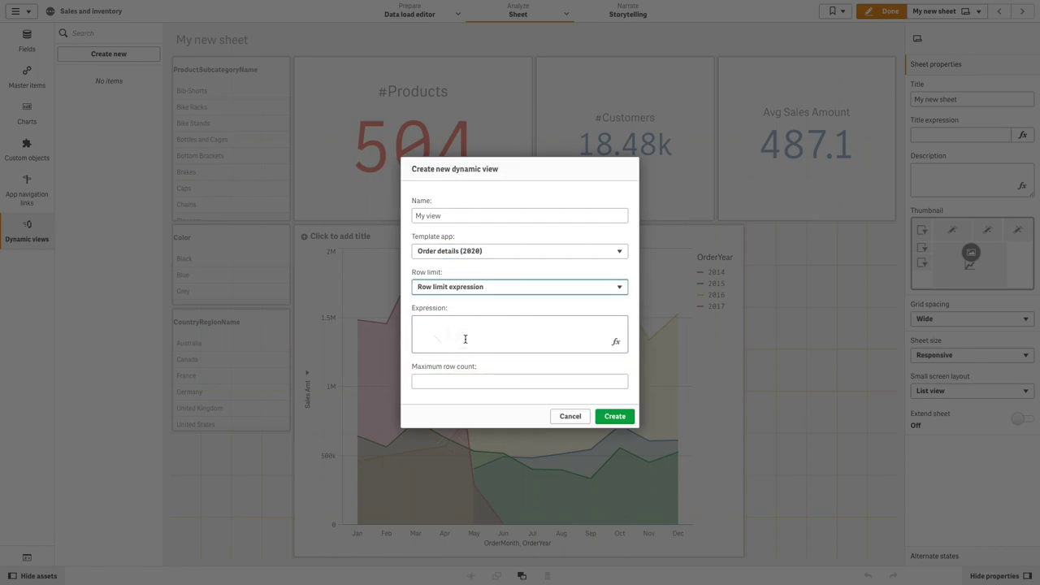
pyautogui.click(615, 342)
pyautogui.write('count ')
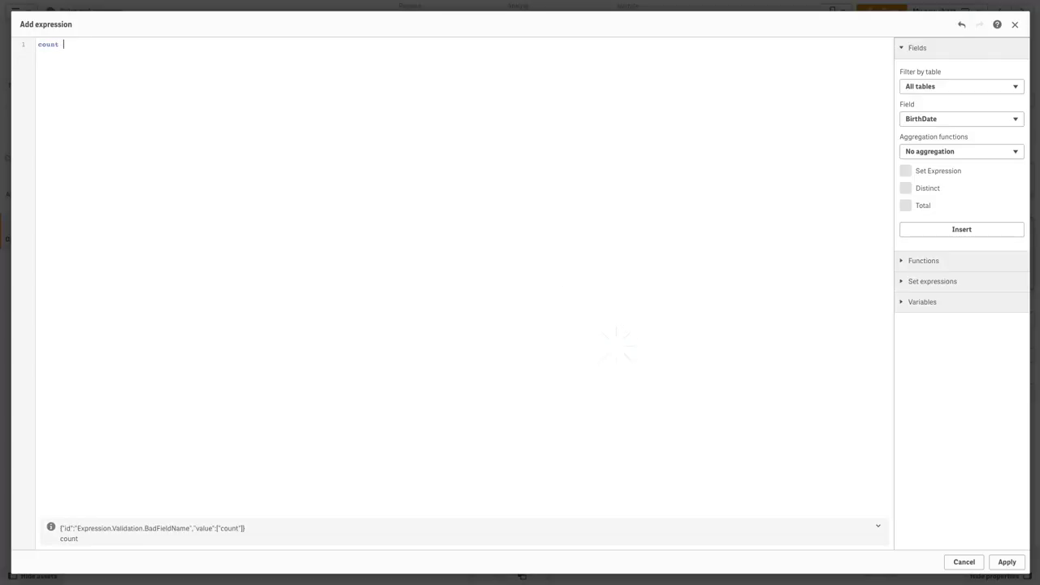
pyautogui.write('(distinct Prod')
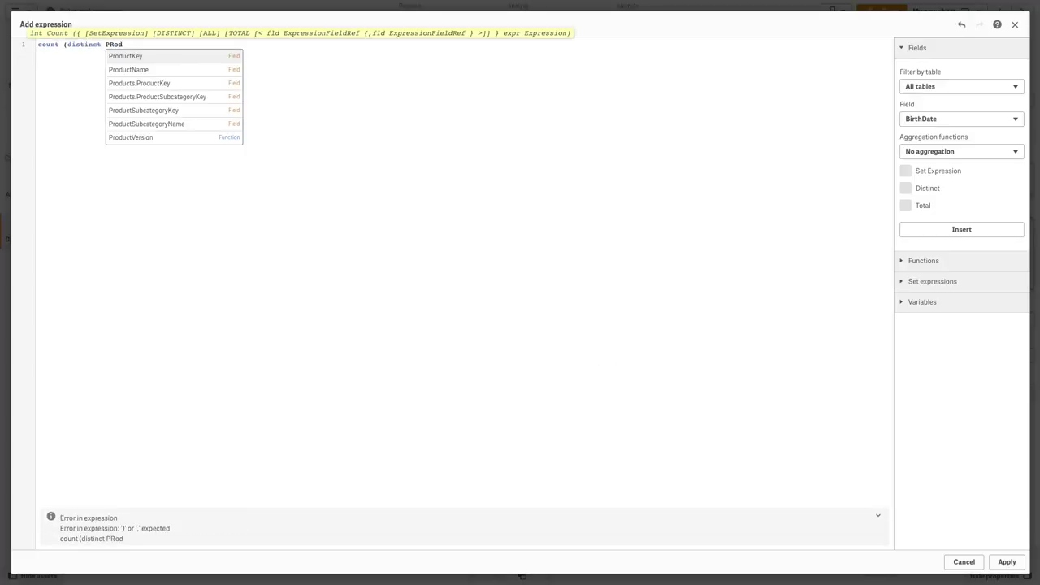
pyautogui.press('Down')
pyautogui.press('Return')
pyautogui.write(')')
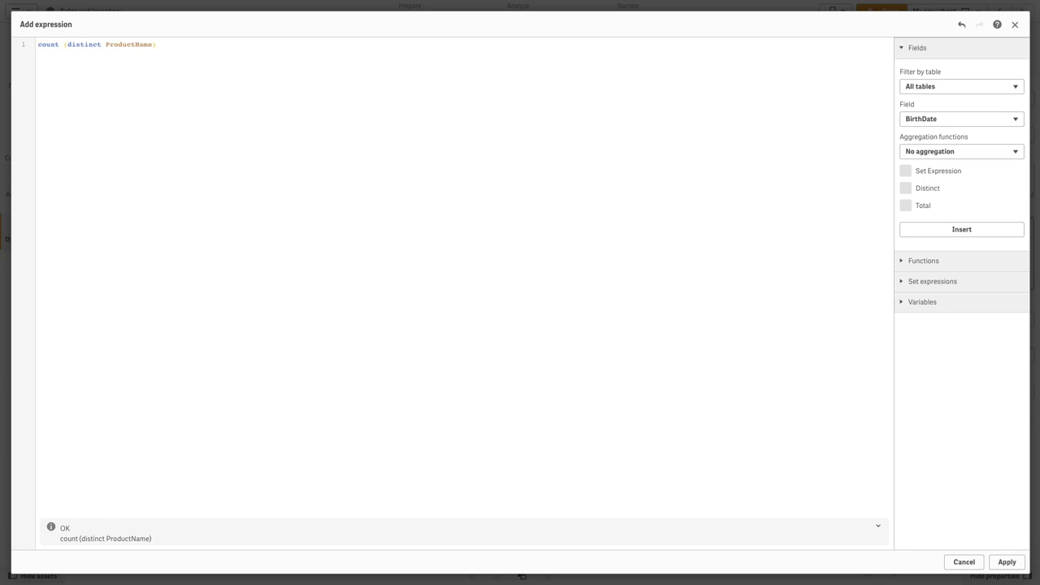
pyautogui.click(1006, 562)
pyautogui.click(484, 387)
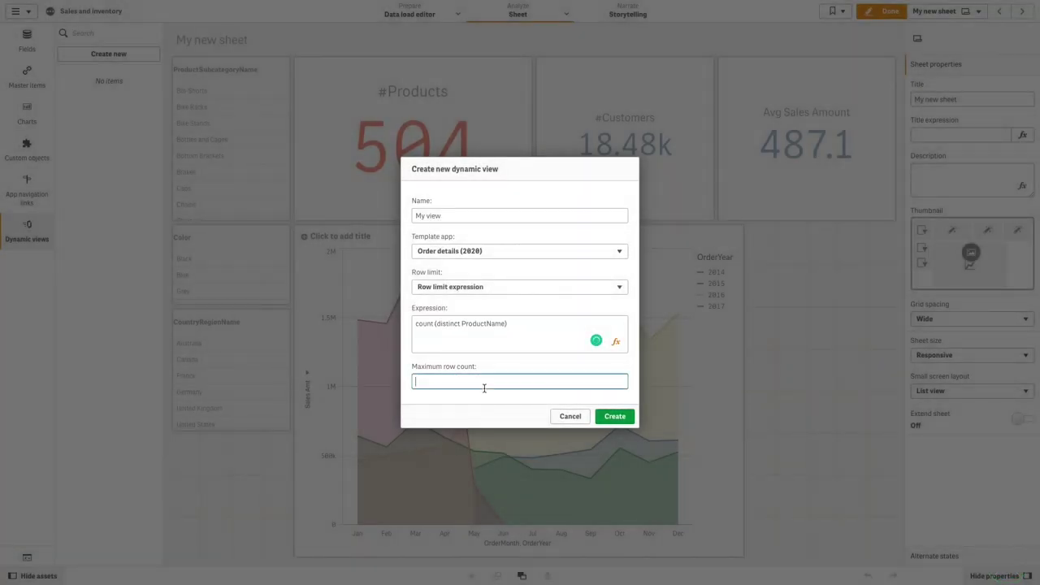
pyautogui.write('50')
pyautogui.click(615, 416)
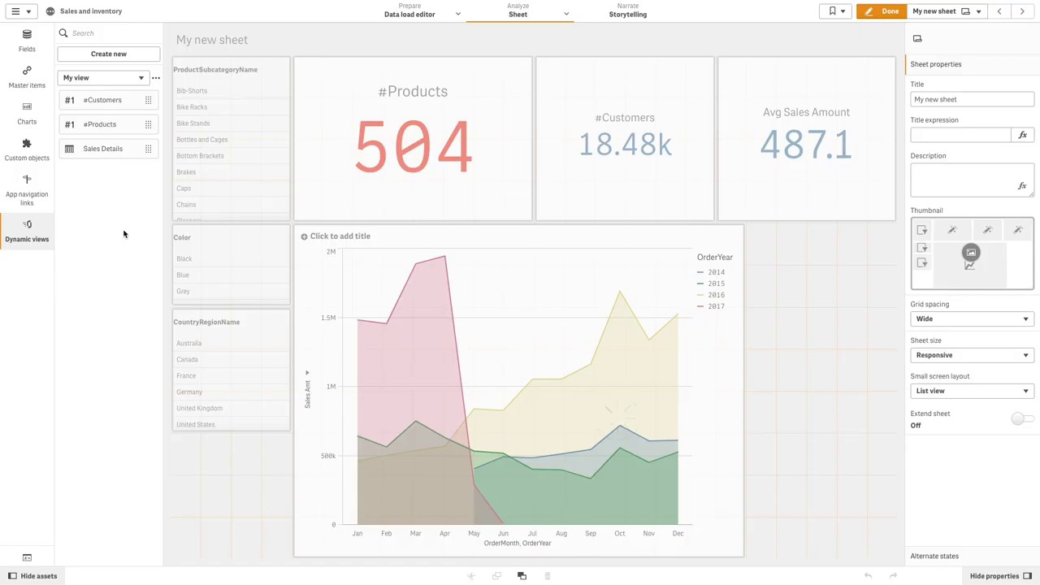
# Place the #Customers, #Products and Sales Details dynamic charts, narrowing the area chart to fit.
pyautogui.moveTo(106, 100); pyautogui.dragTo(845, 276)
pyautogui.moveTo(710, 552); pyautogui.dragTo(636, 549)
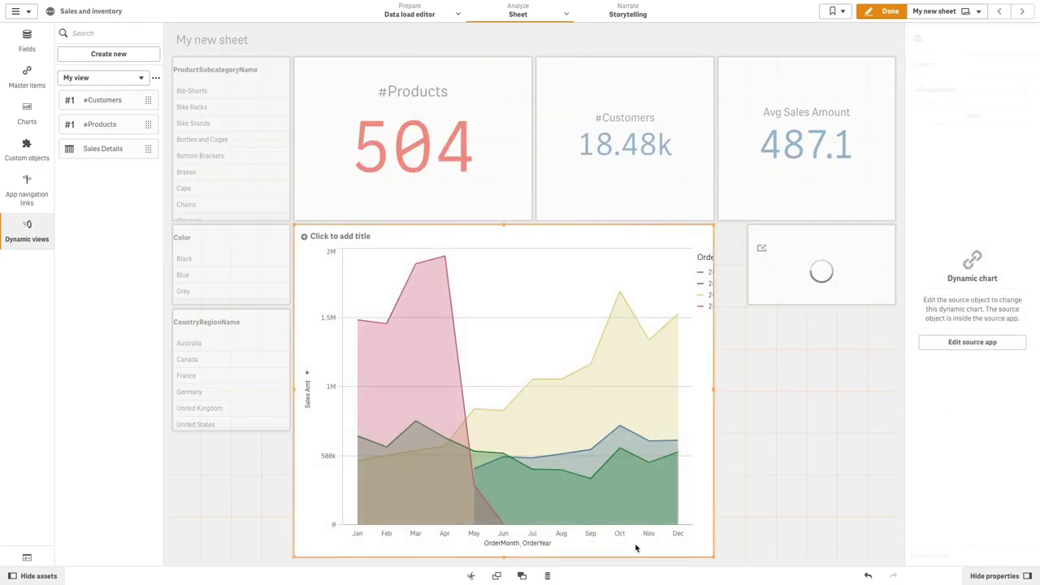
pyautogui.moveTo(528, 544); pyautogui.dragTo(621, 546)
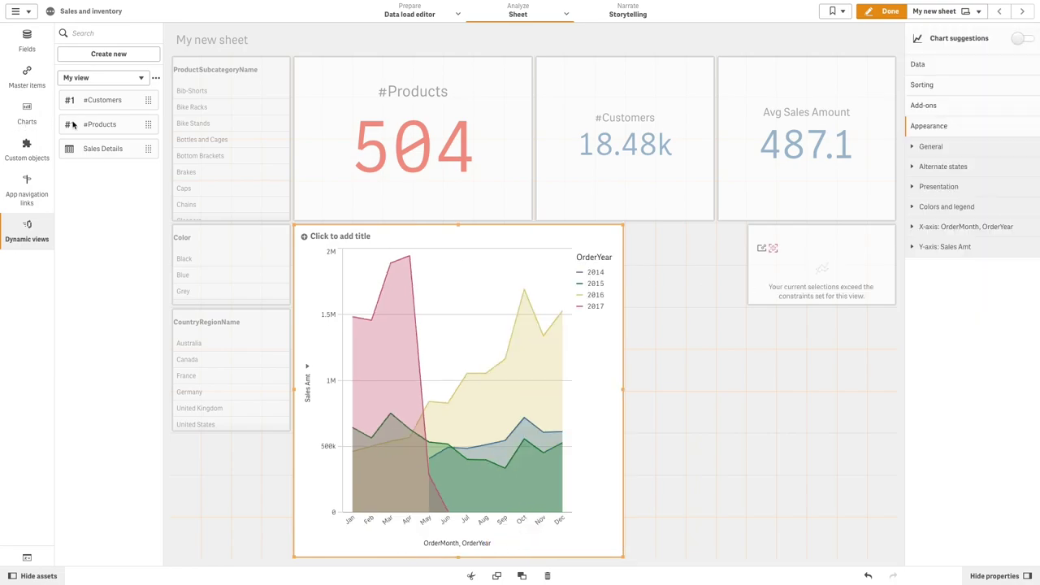
pyautogui.moveTo(74, 124); pyautogui.dragTo(671, 306)
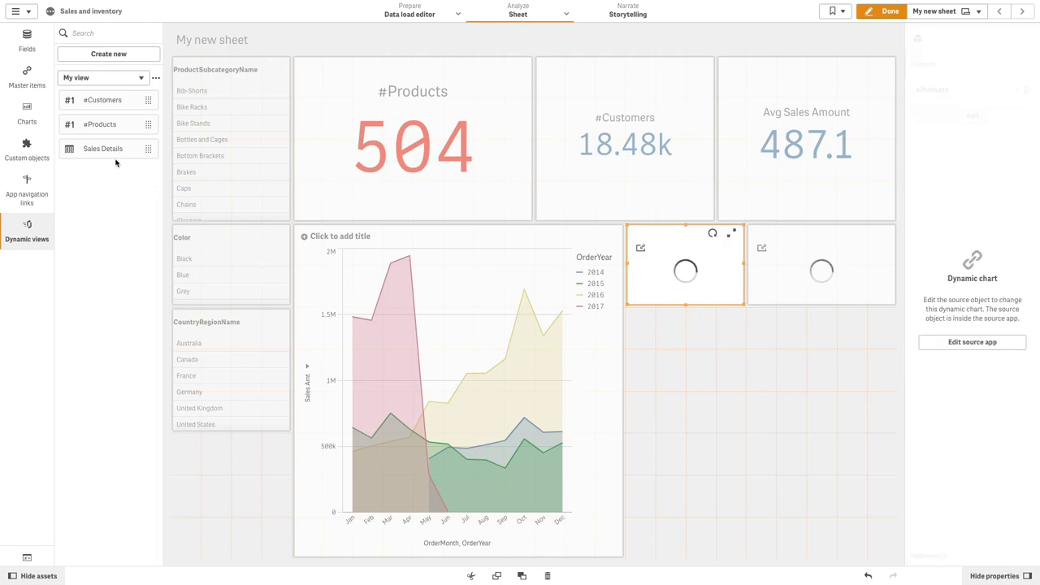
pyautogui.moveTo(105, 155); pyautogui.dragTo(712, 421)
pyautogui.click(889, 13)
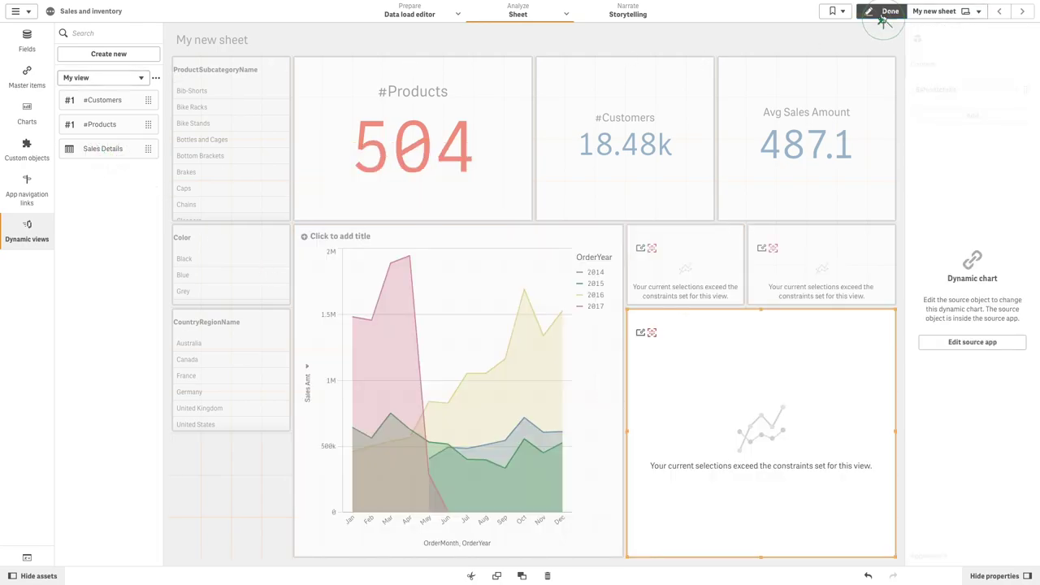
# Select Blade, Cable Lock, Chainring Bolts and Chainring Nut in ProductName.
pyautogui.click(1011, 33)
pyautogui.write('Prod')
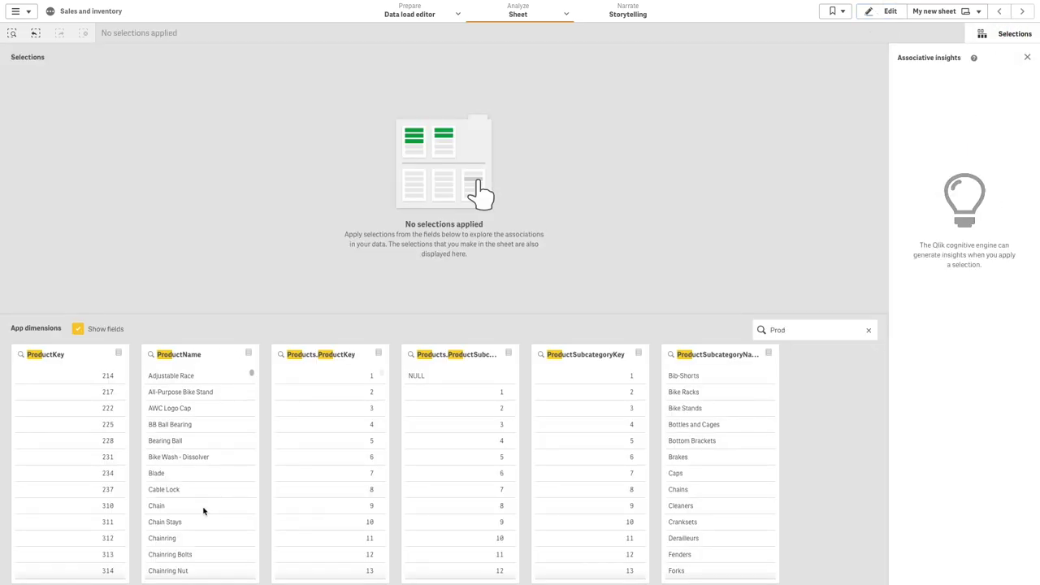
pyautogui.scroll(-1, 203, 511)
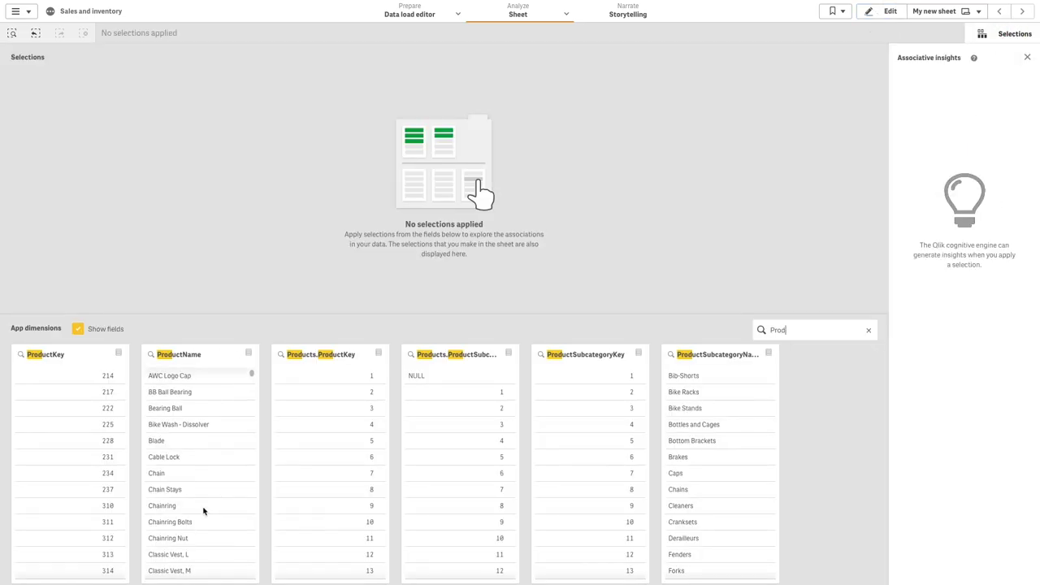
pyautogui.click(181, 441)
pyautogui.click(183, 456)
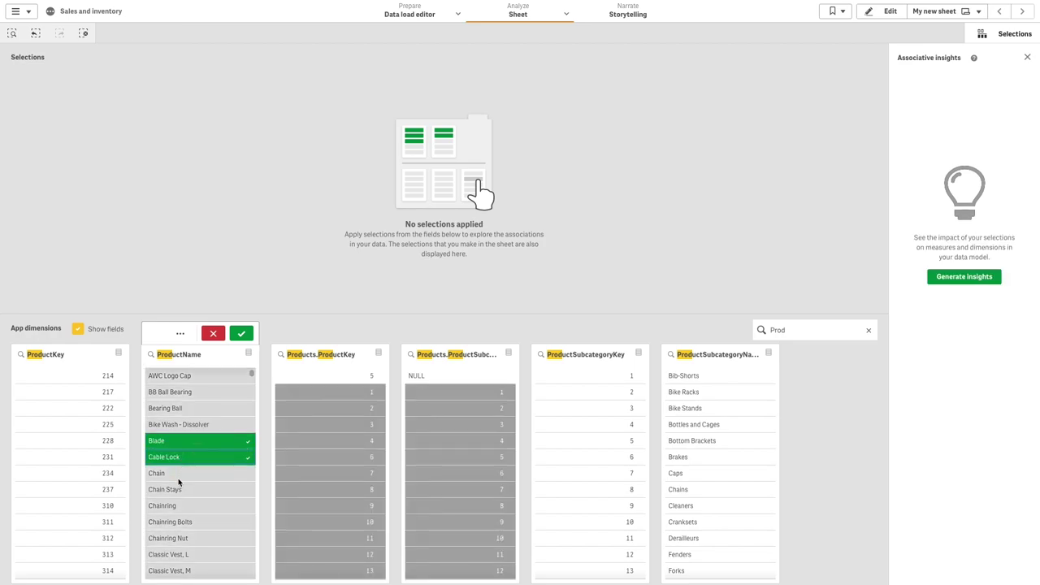
pyautogui.click(179, 538)
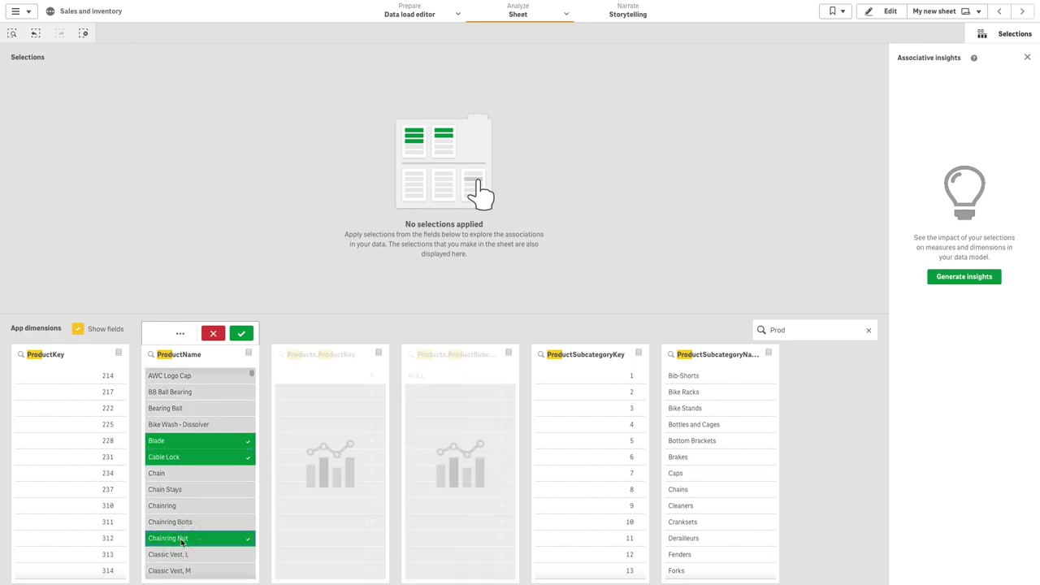
pyautogui.click(180, 521)
pyautogui.click(241, 334)
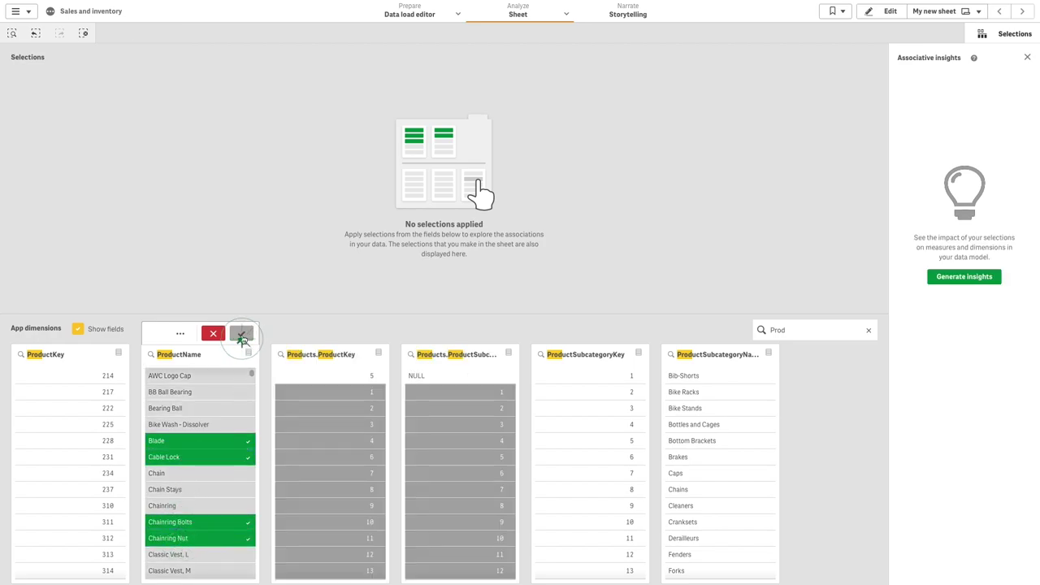
pyautogui.click(1008, 33)
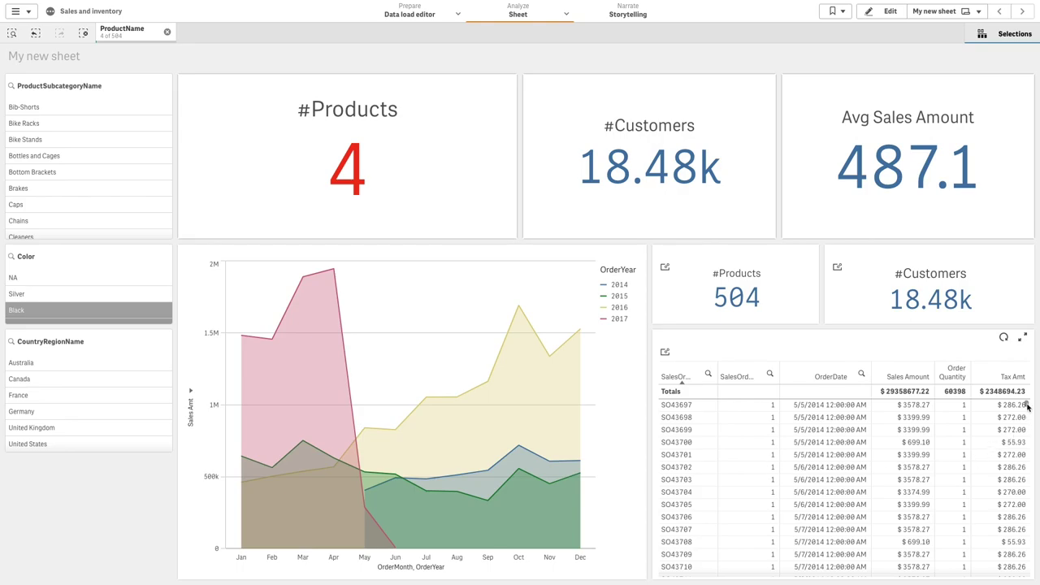
# Scroll down the sheet to review the loaded dynamic charts.
pyautogui.scroll(-10, 1027, 409)
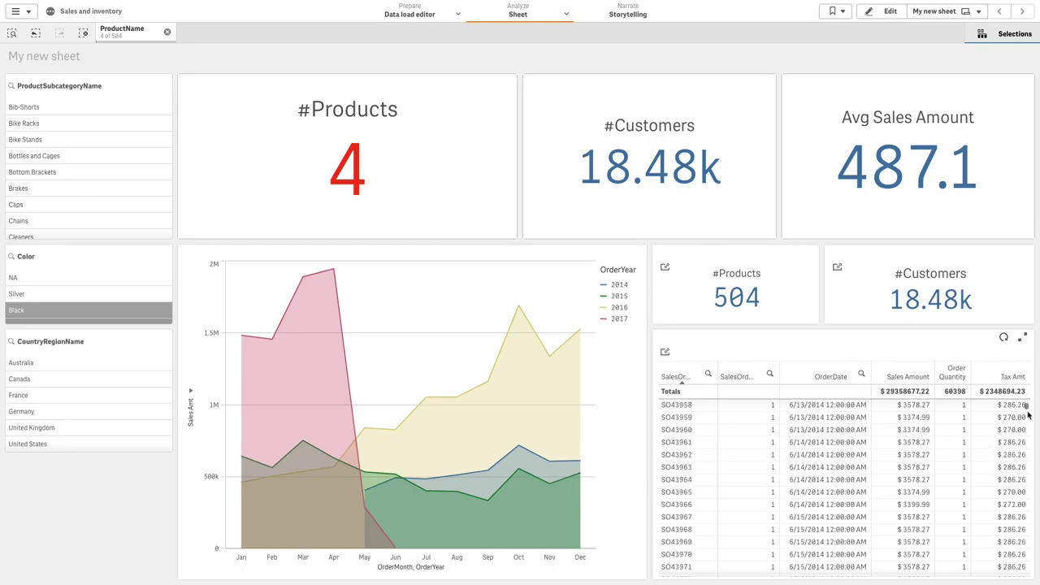
pyautogui.moveTo(1028, 414); pyautogui.dragTo(1029, 420)
pyautogui.scroll(-20, 1007, 442)
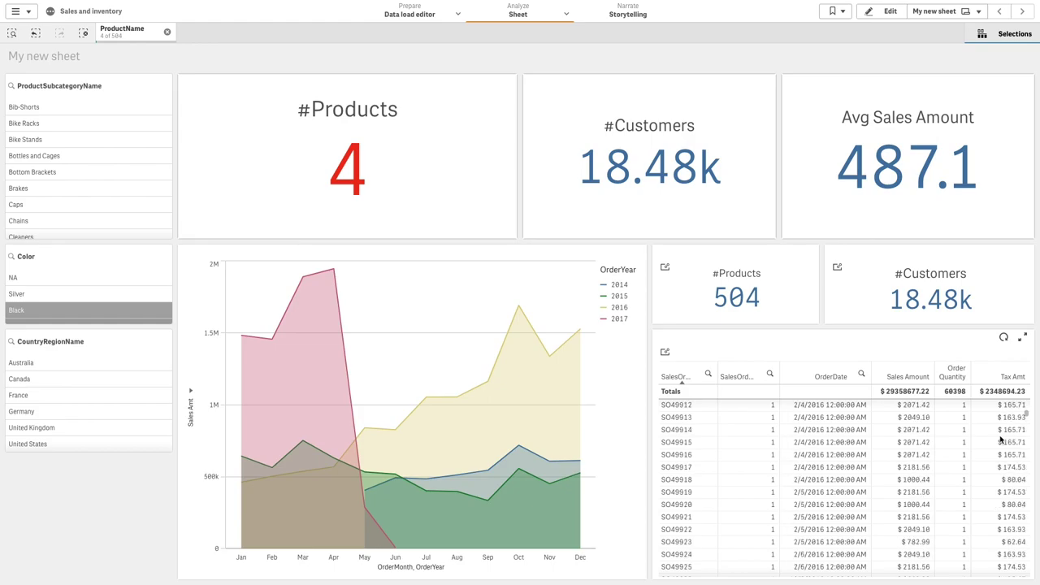